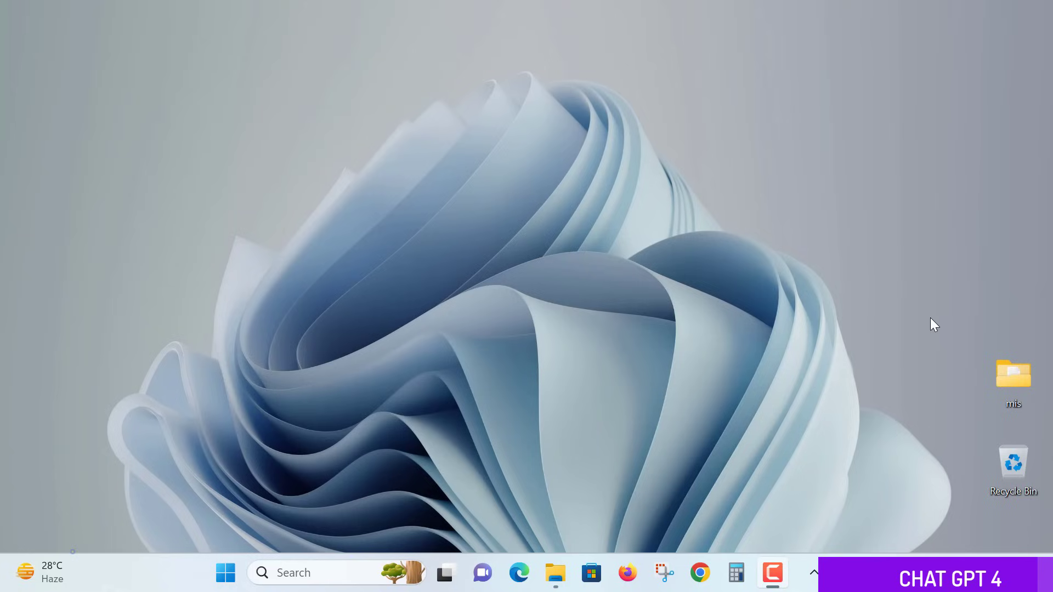
Step: Open Chrome and browse Google's chatgpt results, with OpenAI's Introducing ChatGPT at the top
left_click(699, 572)
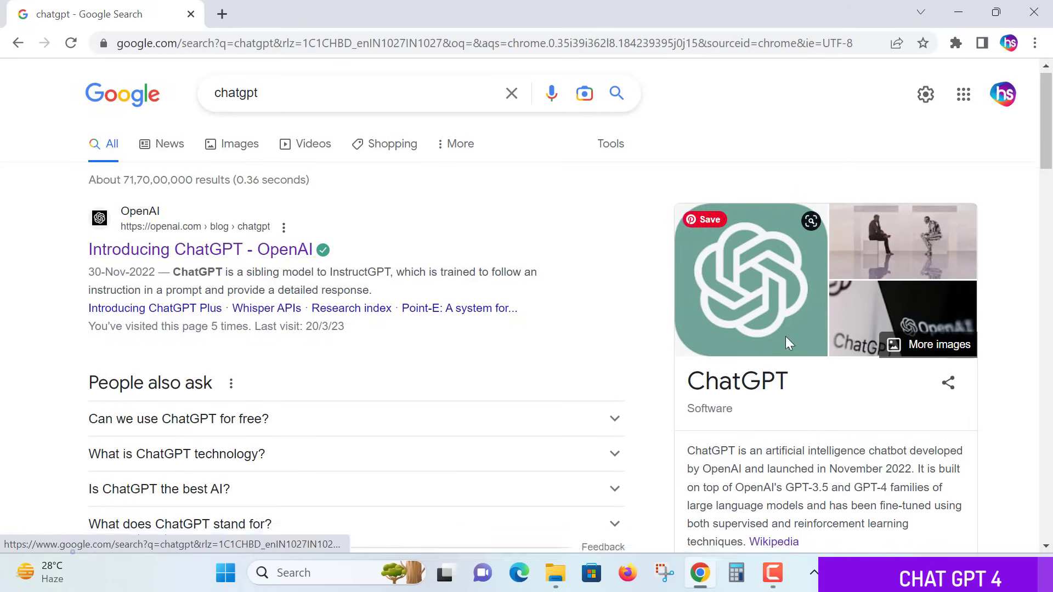
scroll(785, 336, "down", 3)
left_click_drag(749, 291, 756, 291)
double_click(922, 284)
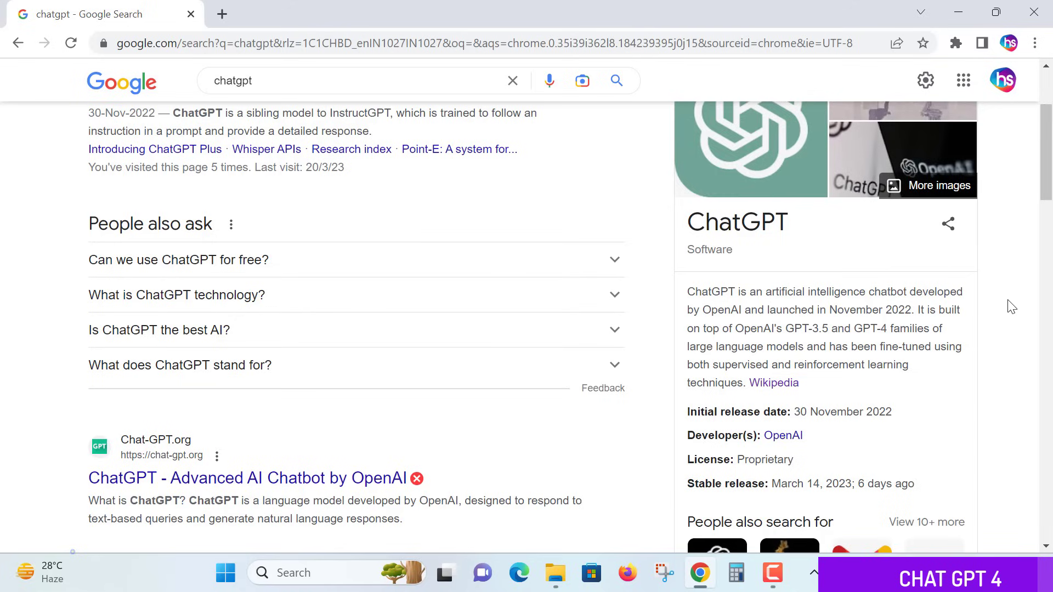
scroll(983, 323, "up", 3)
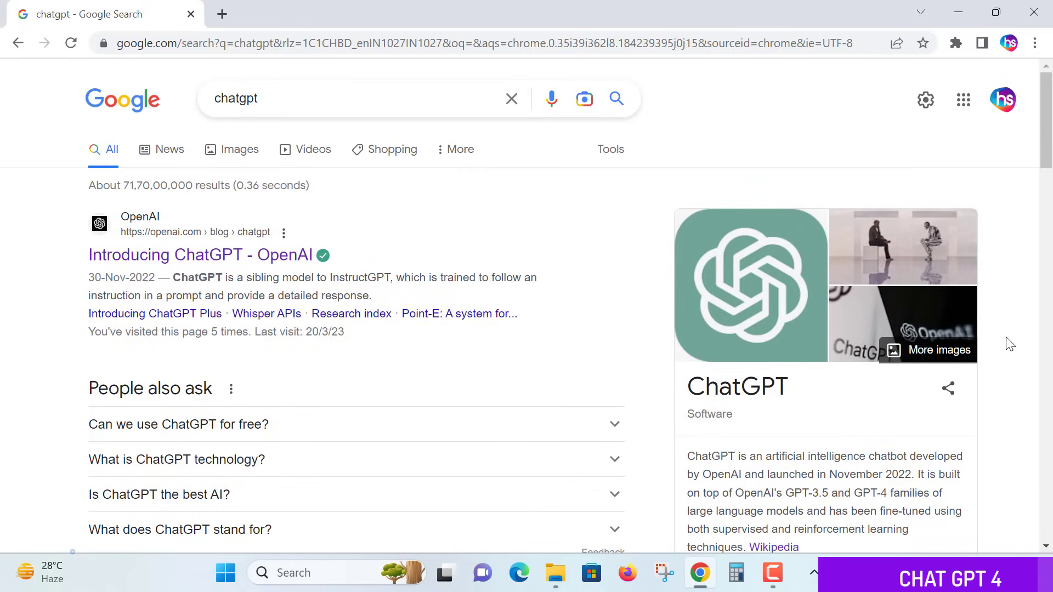
scroll(1009, 342, "down", 2)
scroll(1009, 342, "up", 2)
Step: Open OpenAI's 'Introducing ChatGPT' article and launch Try ChatGPT in a new tab
left_click(243, 256)
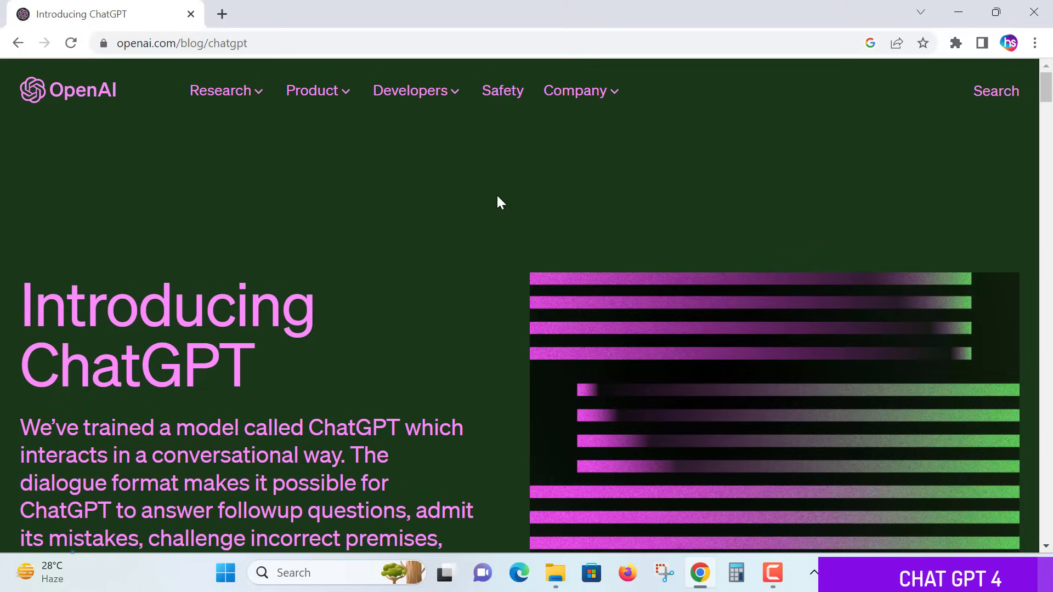
scroll(496, 197, "down", 1)
scroll(496, 198, "down", 1)
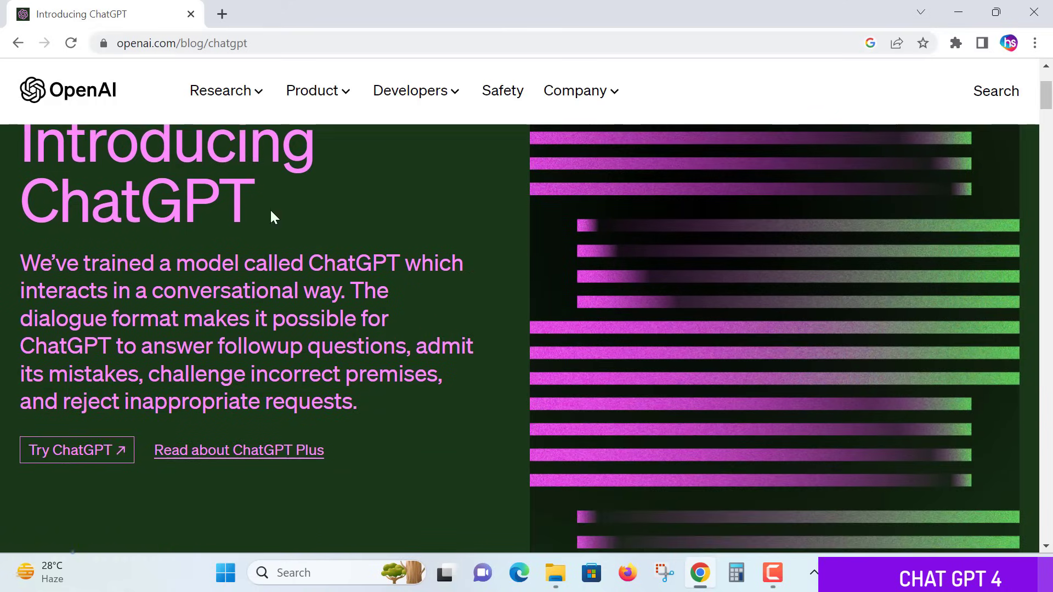
left_click(88, 456)
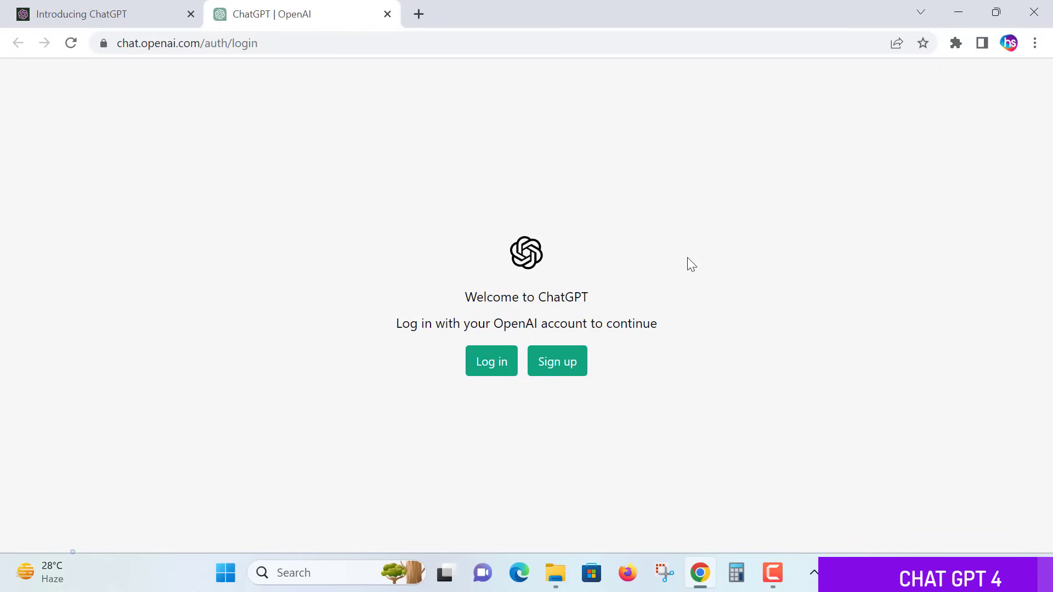
Step: Log in to ChatGPT with 'Continue with Google' and the chosen Google account
left_click(488, 373)
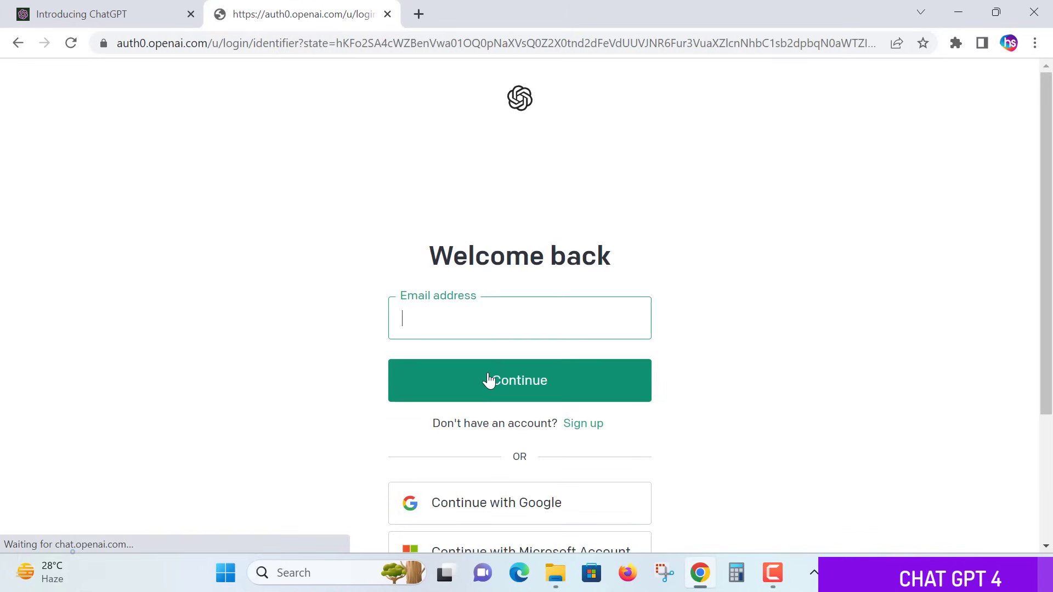
scroll(240, 292, "down", 3)
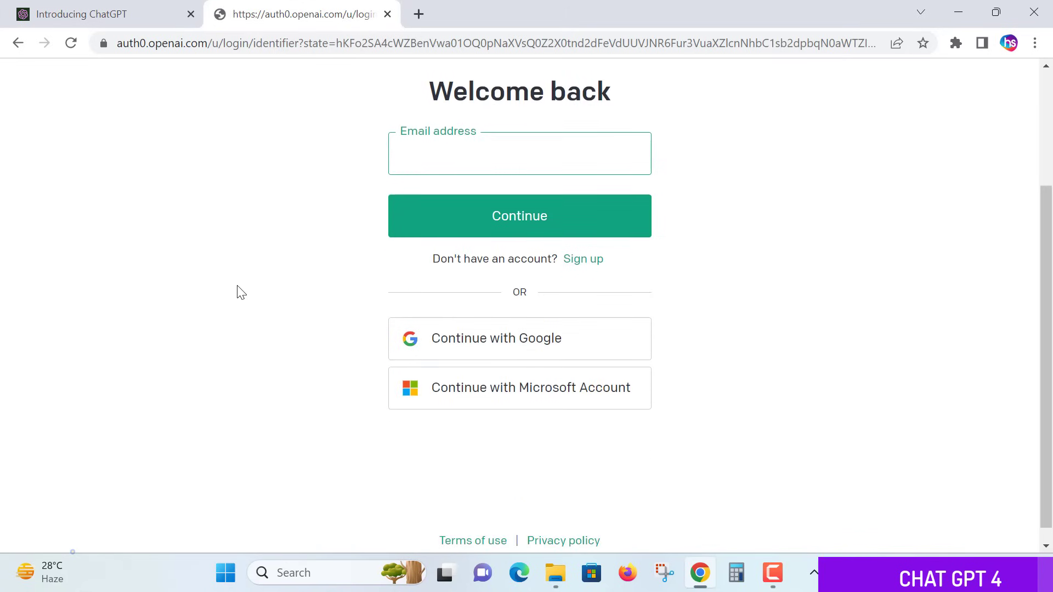
left_click(452, 338)
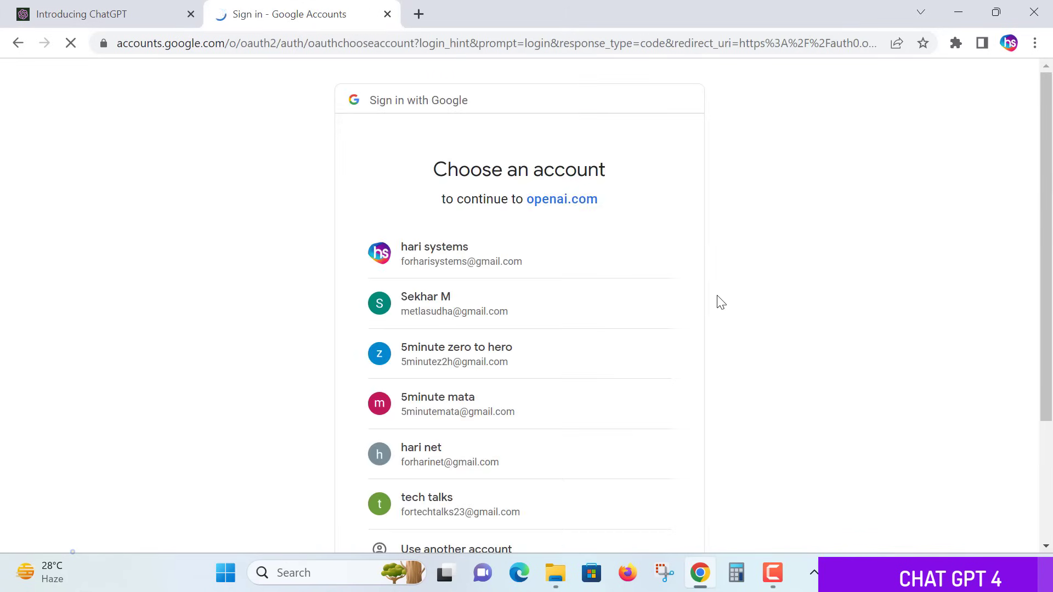
scroll(716, 299, "down", 2)
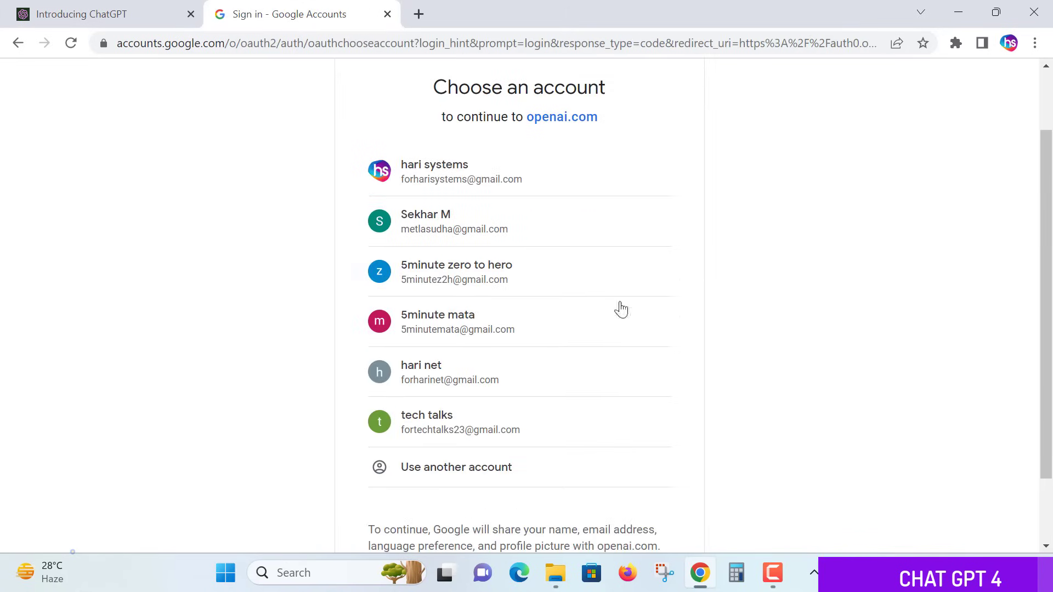
left_click(489, 393)
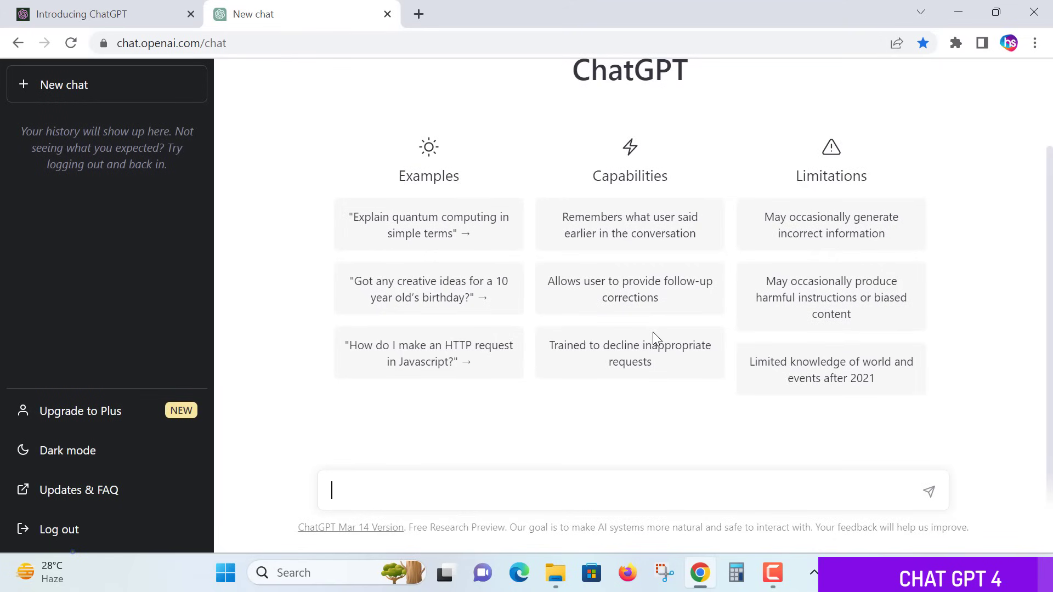
scroll(689, 343, "up", 2)
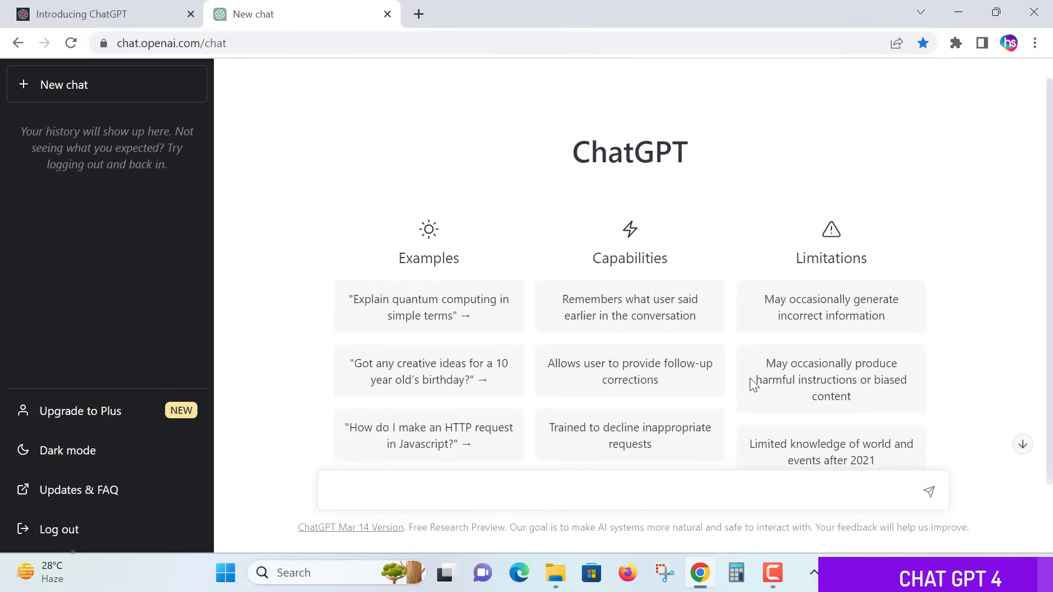
Step: Open the ChatGPT Mar 14 release notes and highlight the Advanced reasoning and Complex instructions bullets
left_click(357, 529)
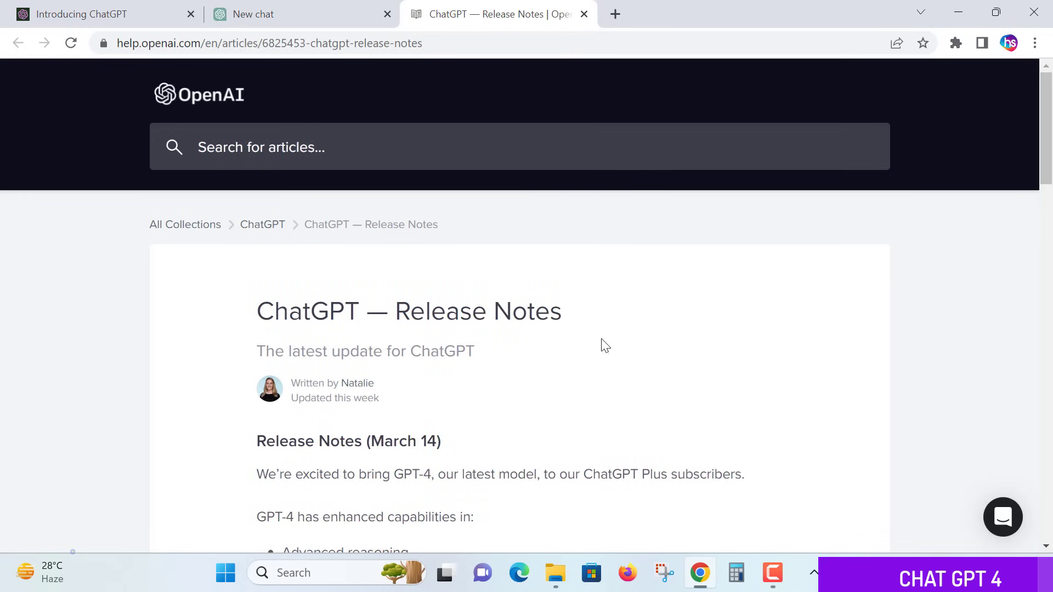
scroll(599, 346, "down", 3)
left_click_drag(473, 352, 433, 357)
triple_click(448, 386)
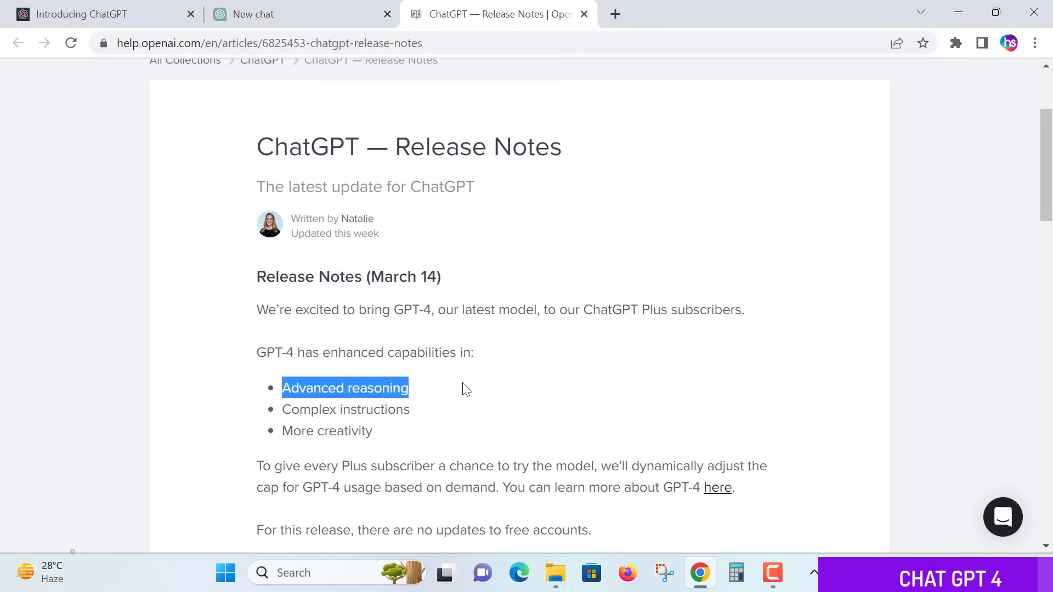
left_click(278, 417)
triple_click(433, 408)
left_click(500, 390)
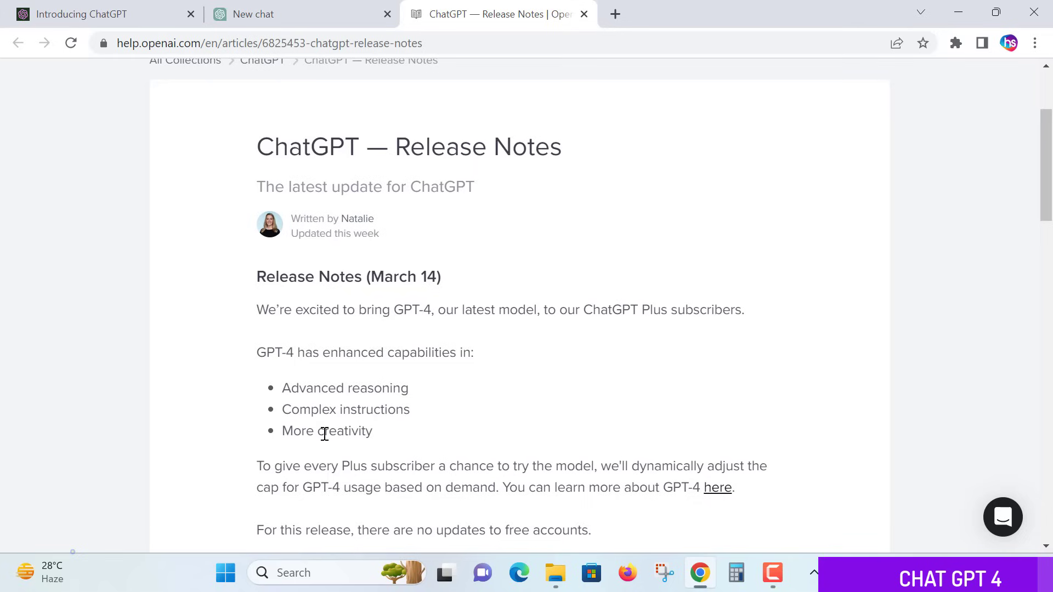
Step: Highlight the More creativity bullet and 'ChatGPT Plus subscribers', then open the linked GPT-4 page
left_click_drag(301, 434, 384, 436)
left_click(462, 417)
left_click_drag(584, 308, 764, 306)
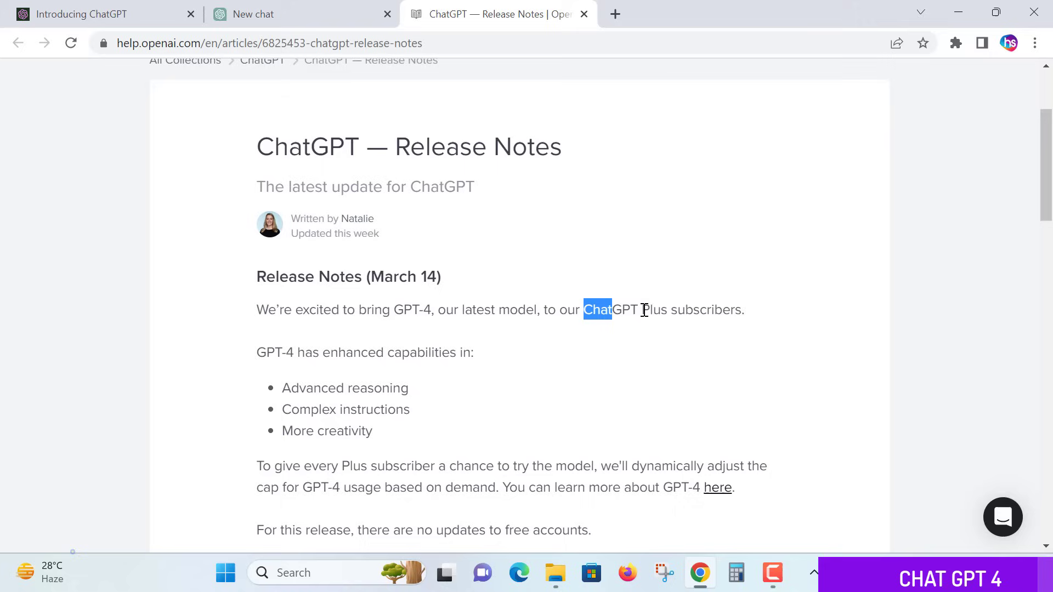
left_click(787, 289)
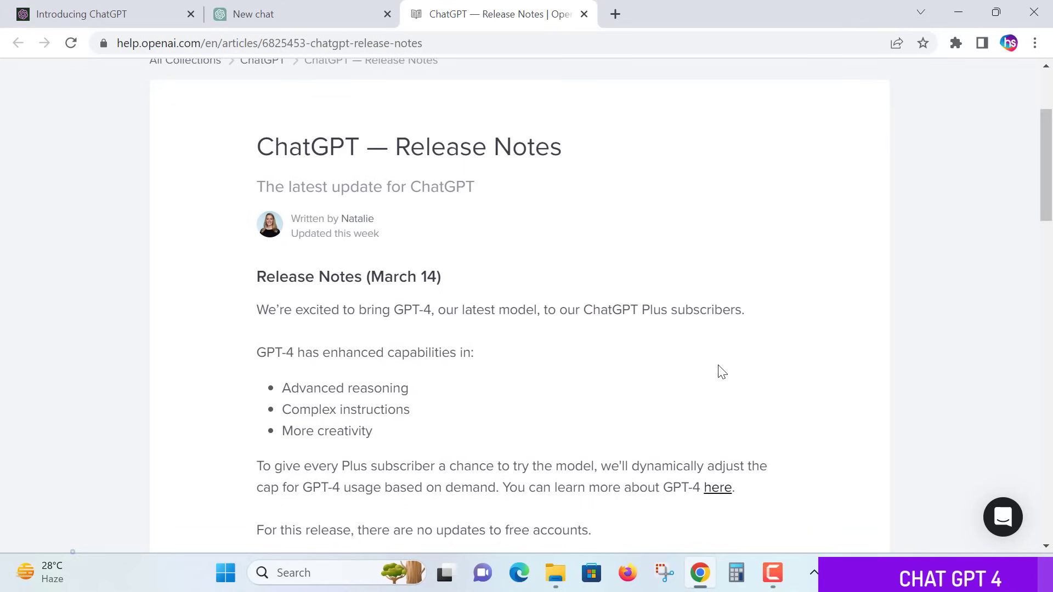
left_click(718, 488)
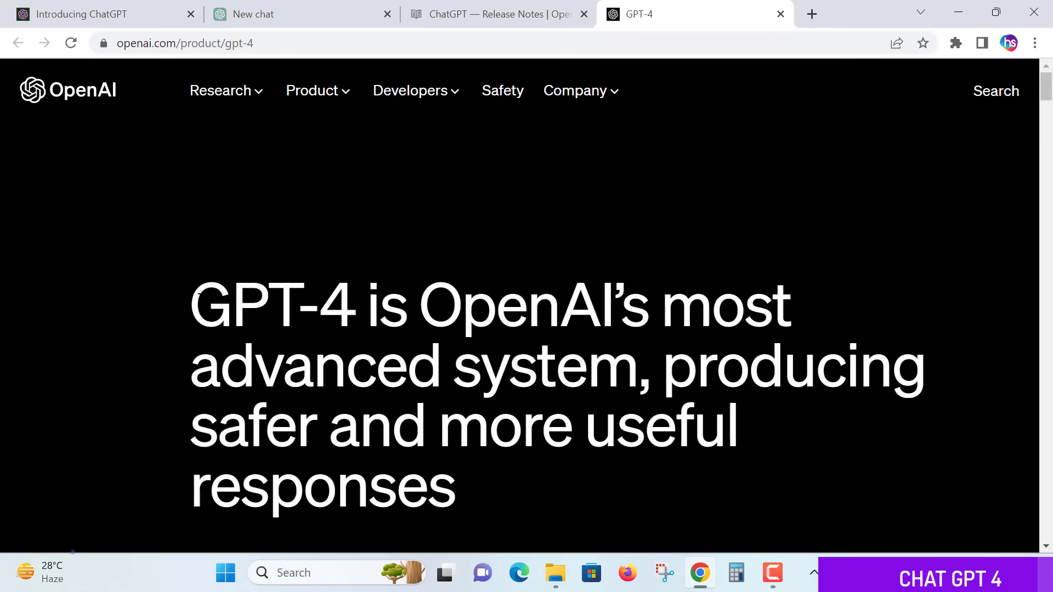
Step: Highlight the GPT-4 headline and scroll down through the GPT-4 product page
left_click_drag(191, 307, 772, 307)
left_click(454, 419)
scroll(738, 384, "down", 3)
scroll(737, 384, "down", 2)
scroll(763, 373, "down", 5)
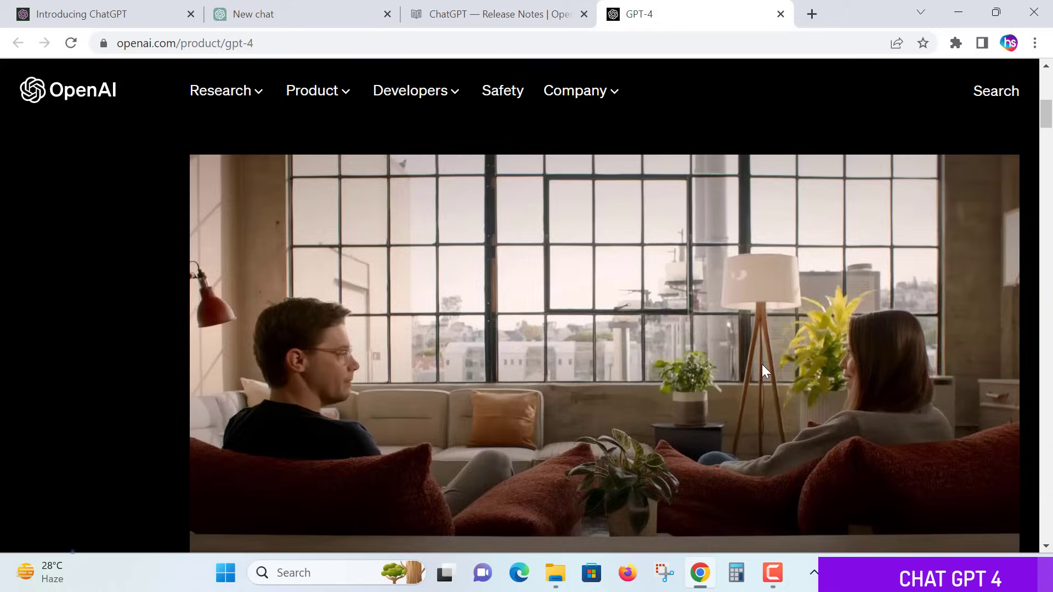
scroll(763, 373, "down", 8)
scroll(765, 373, "down", 5)
scroll(762, 366, "down", 6)
scroll(767, 370, "down", 3)
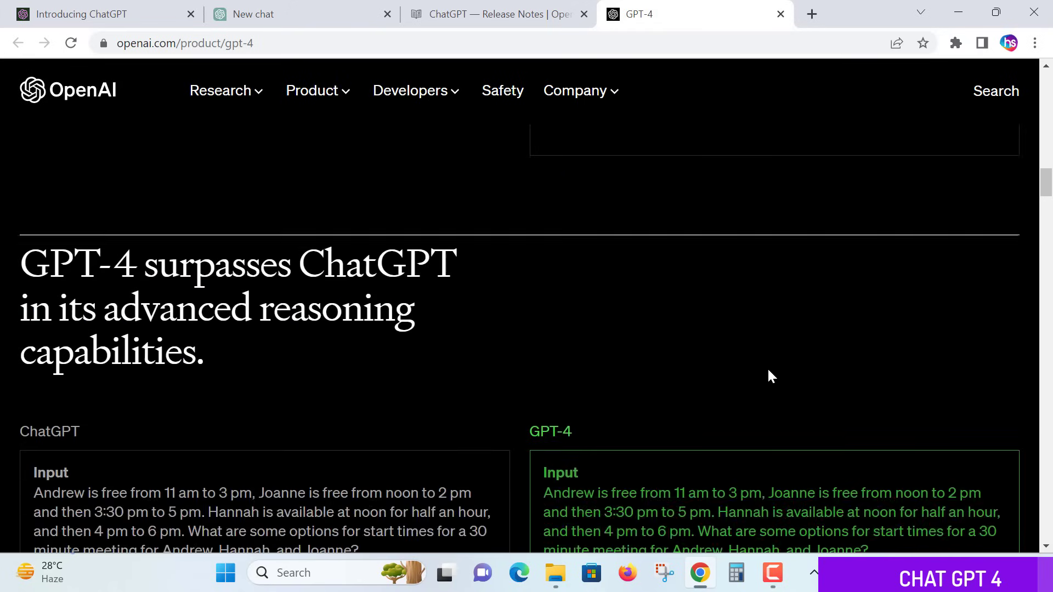
scroll(767, 370, "up", 7)
scroll(767, 369, "down", 7)
scroll(771, 376, "down", 4)
scroll(117, 283, "up", 1)
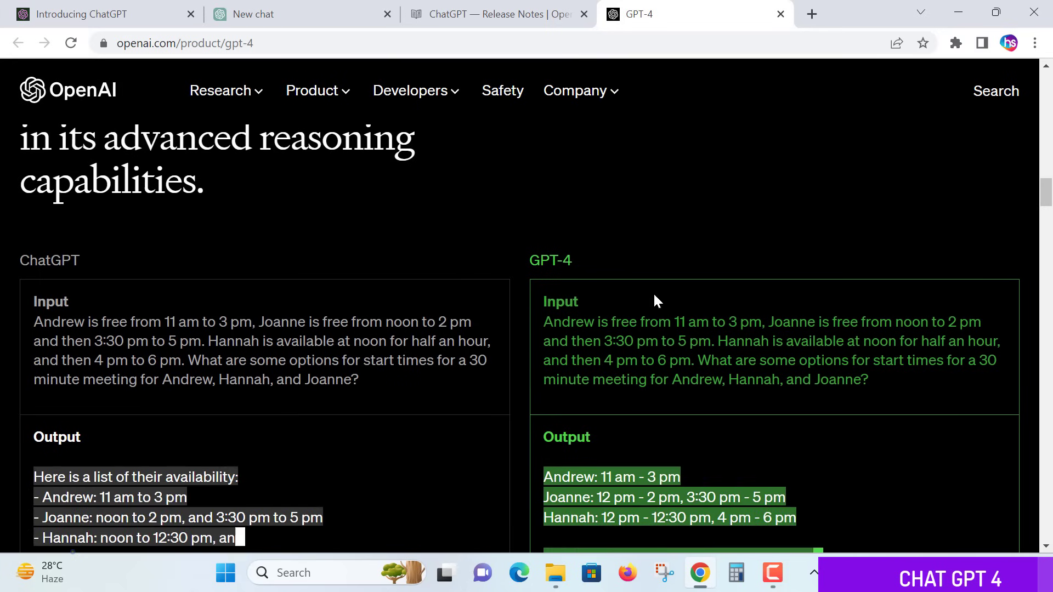
scroll(662, 296, "down", 1)
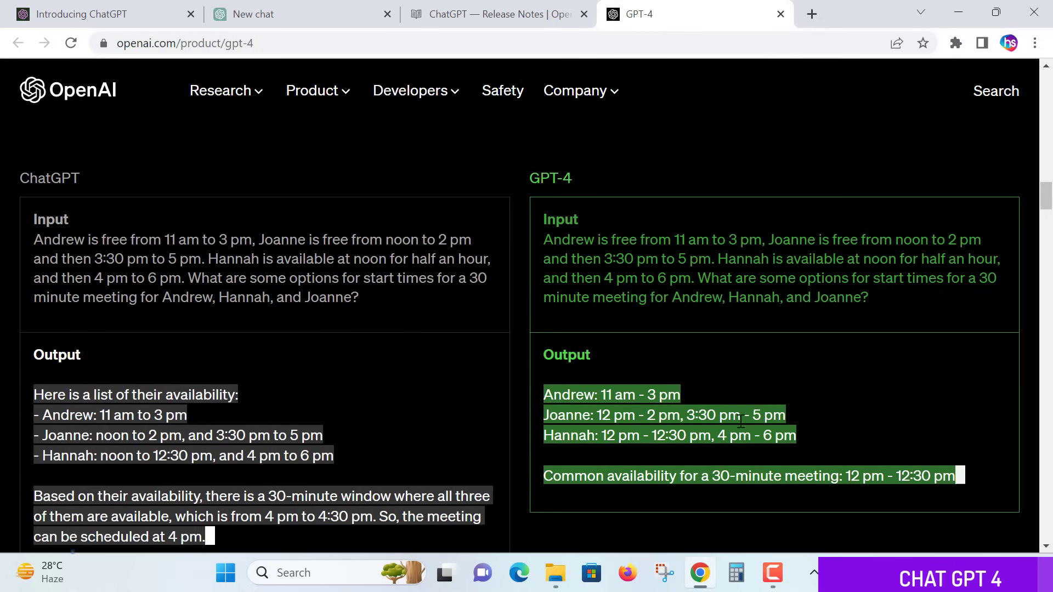
scroll(225, 513, "down", 1)
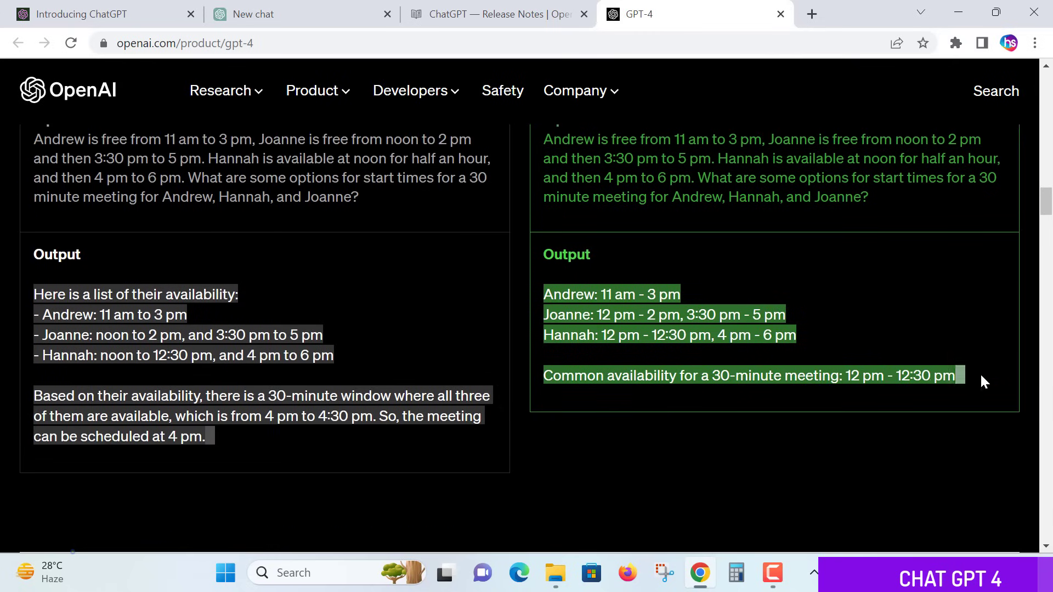
scroll(719, 272, "up", 1)
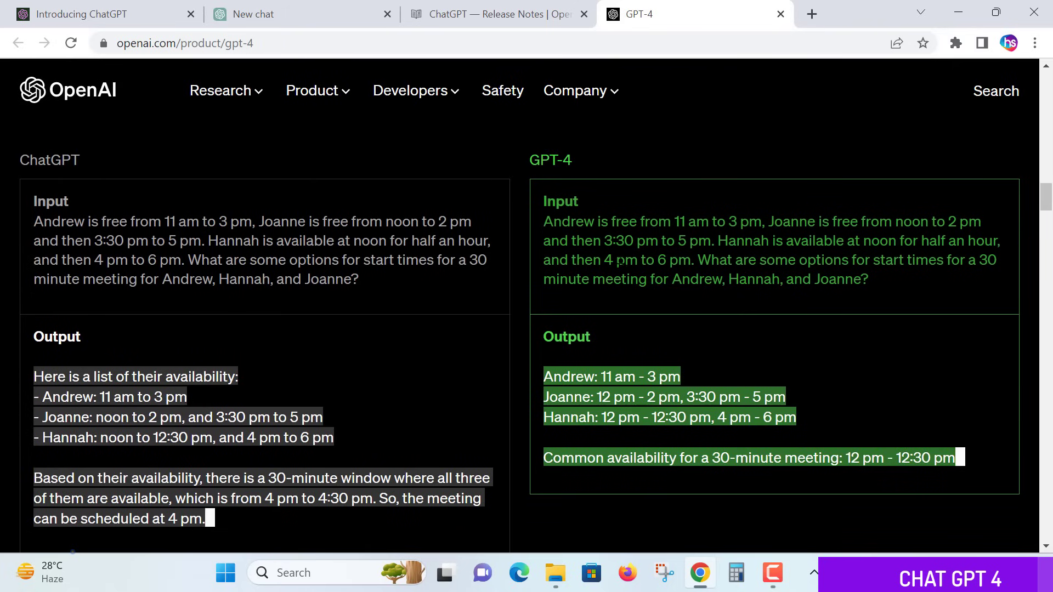
Step: Highlight the GPT-4 example question, skim the rest, and close the GPT-4 tab
left_click_drag(538, 219, 883, 297)
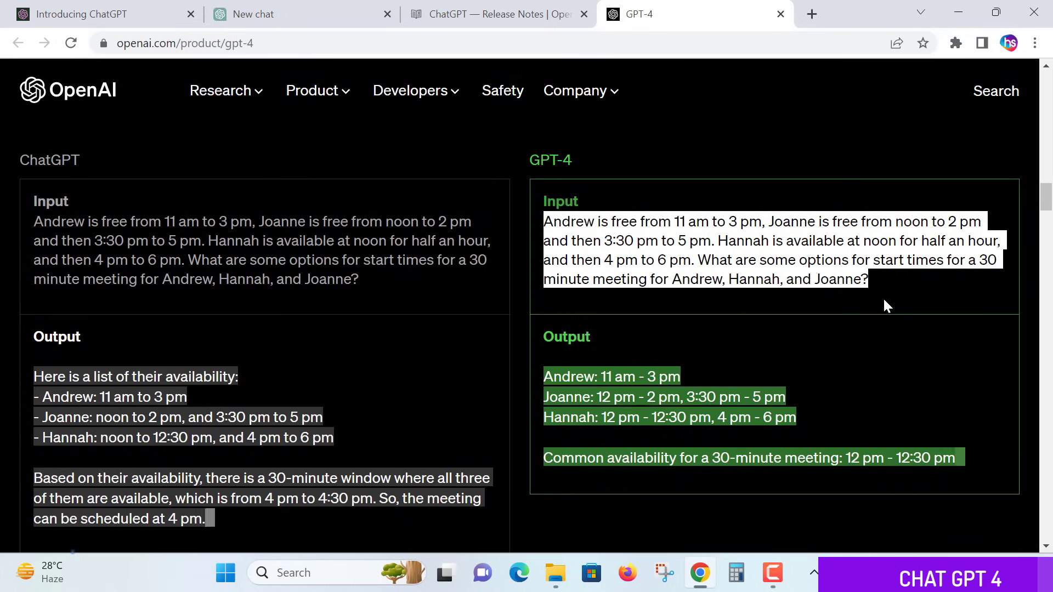
left_click(883, 297)
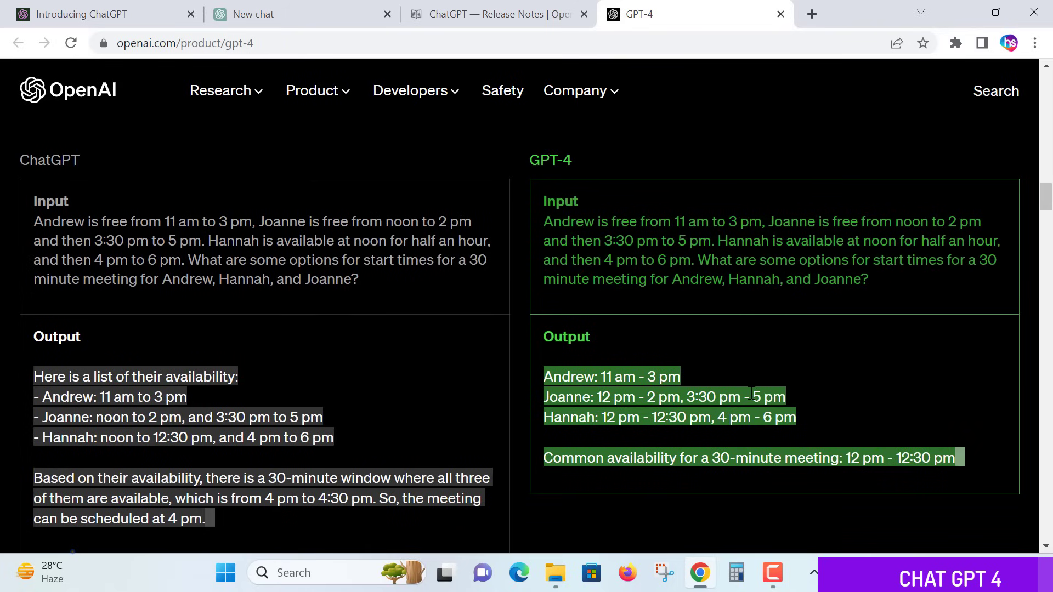
scroll(746, 398, "down", 3)
scroll(747, 399, "down", 4)
scroll(738, 390, "down", 2)
scroll(738, 390, "down", 3)
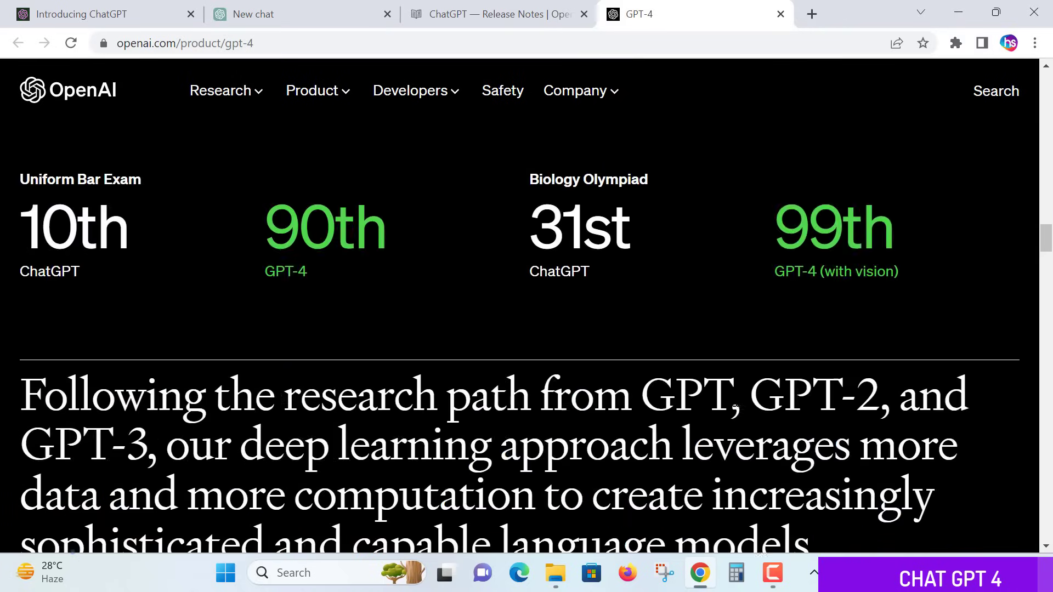
scroll(724, 387, "up", 5)
scroll(697, 377, "up", 5)
scroll(697, 377, "up", 5)
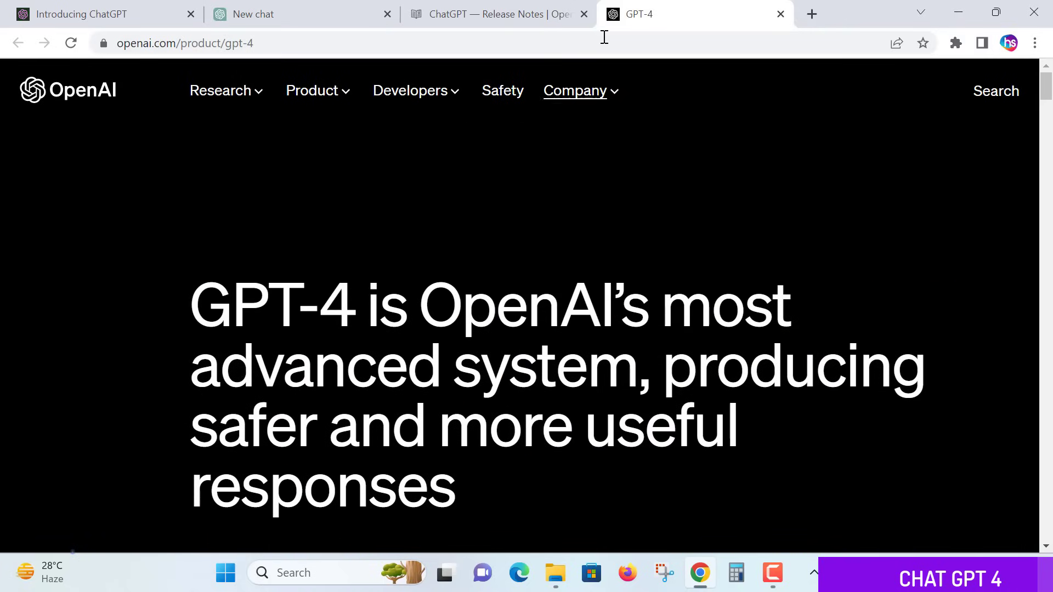
left_click(780, 14)
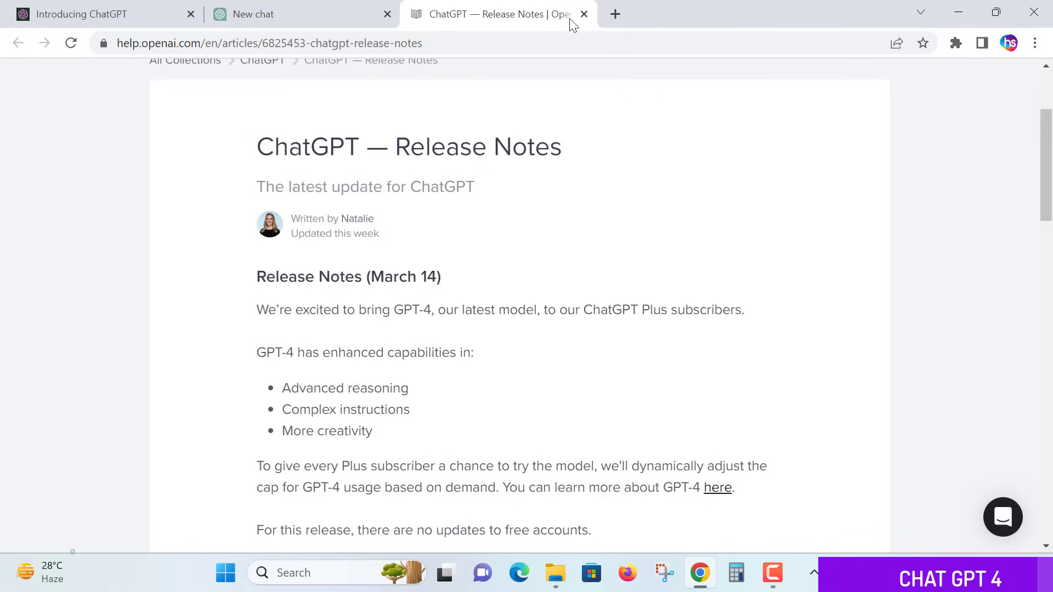
Step: Close the Release Notes tab and enter 'i want to cook a seafood today , suggest any of few dishes ideas'
left_click(583, 15)
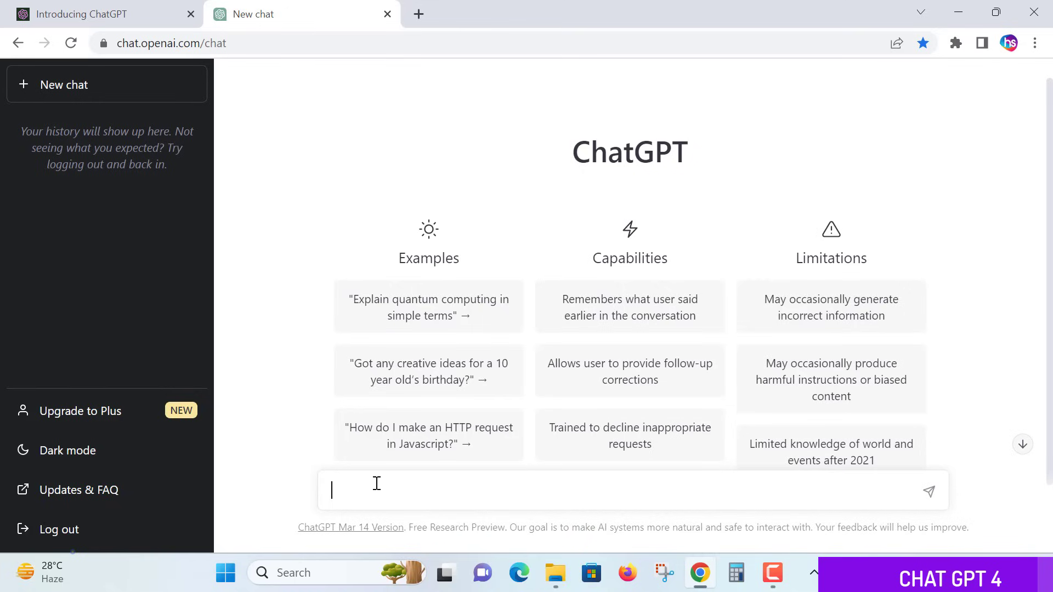
type("i w")
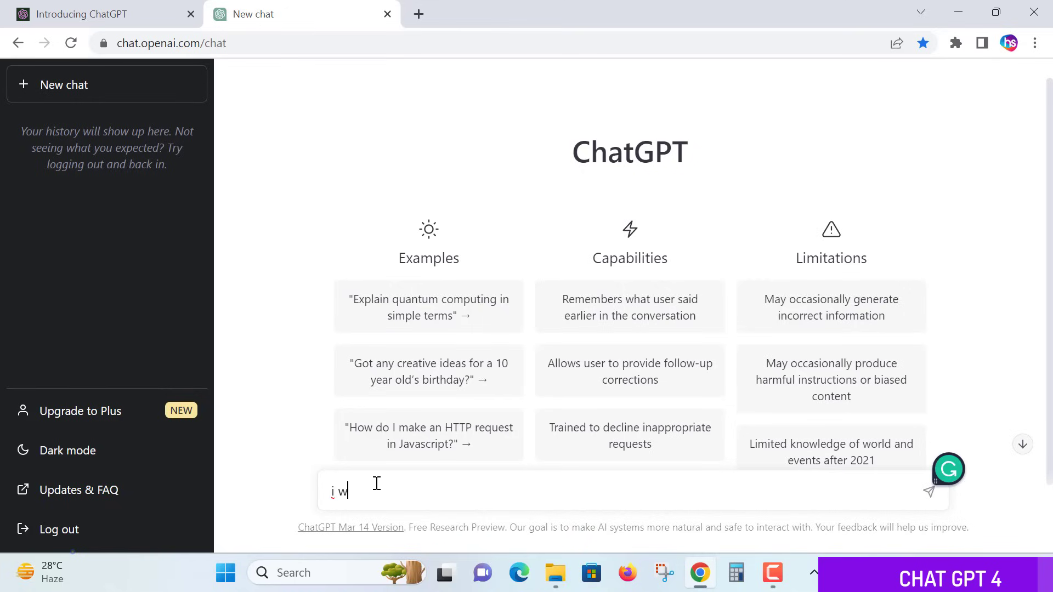
type("ant ")
type("to coo")
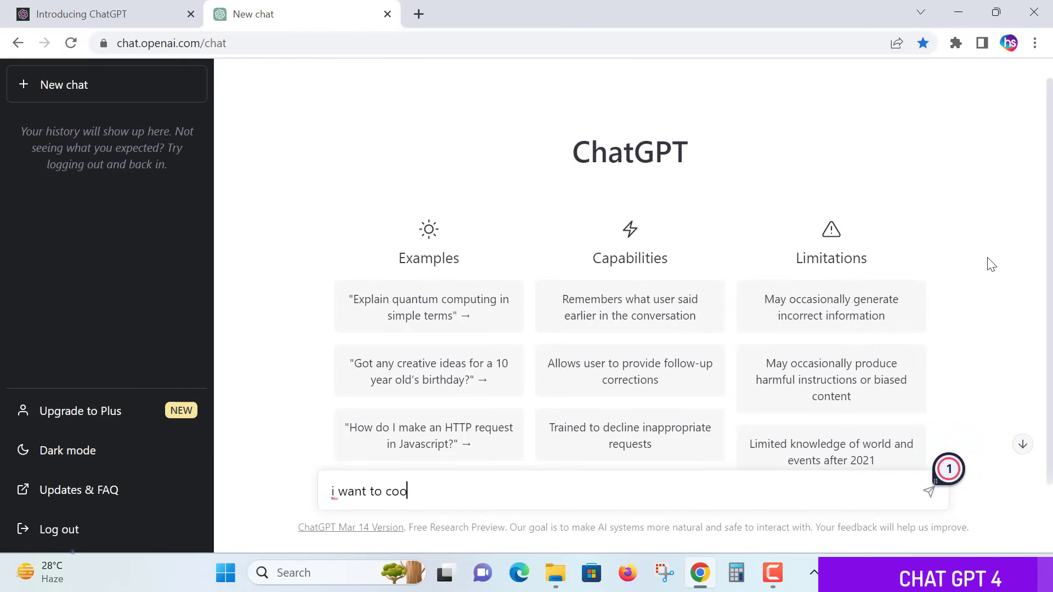
type("k a ")
type("sea")
type(" foo")
type("d today ")
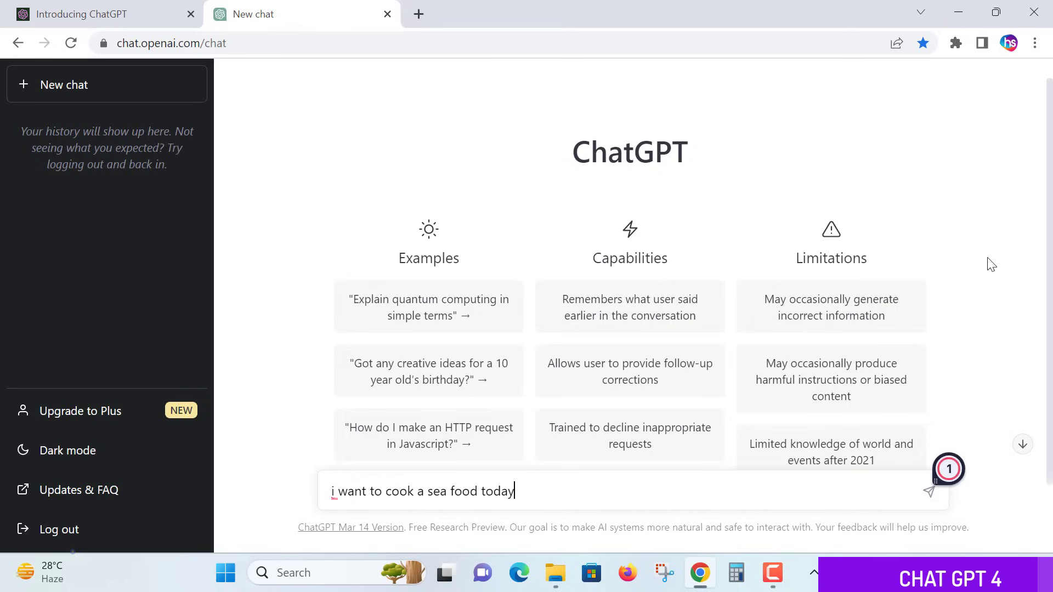
type(", ")
type("sugges")
type("t any of ")
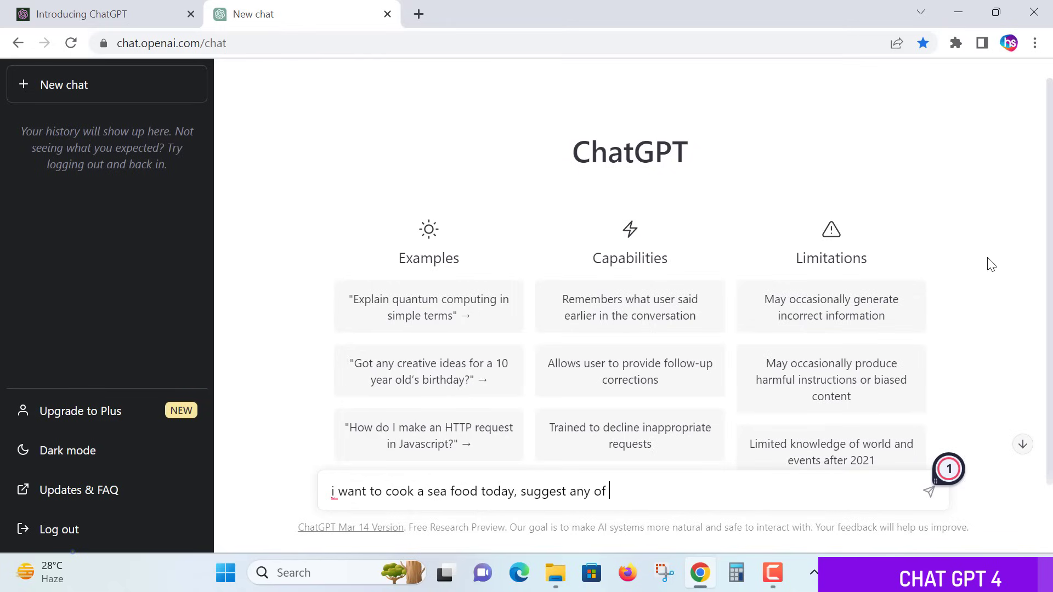
type("few")
type(" dishes")
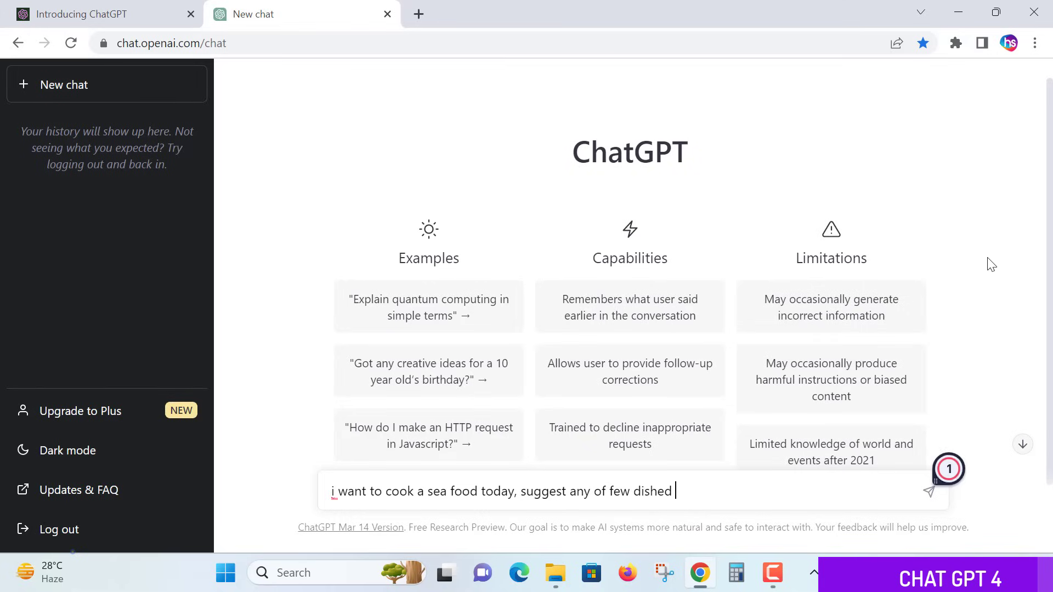
type(" ideas")
Step: Send the seafood prompt and receive five dish ideas ending with linguine with clams
left_click(931, 492)
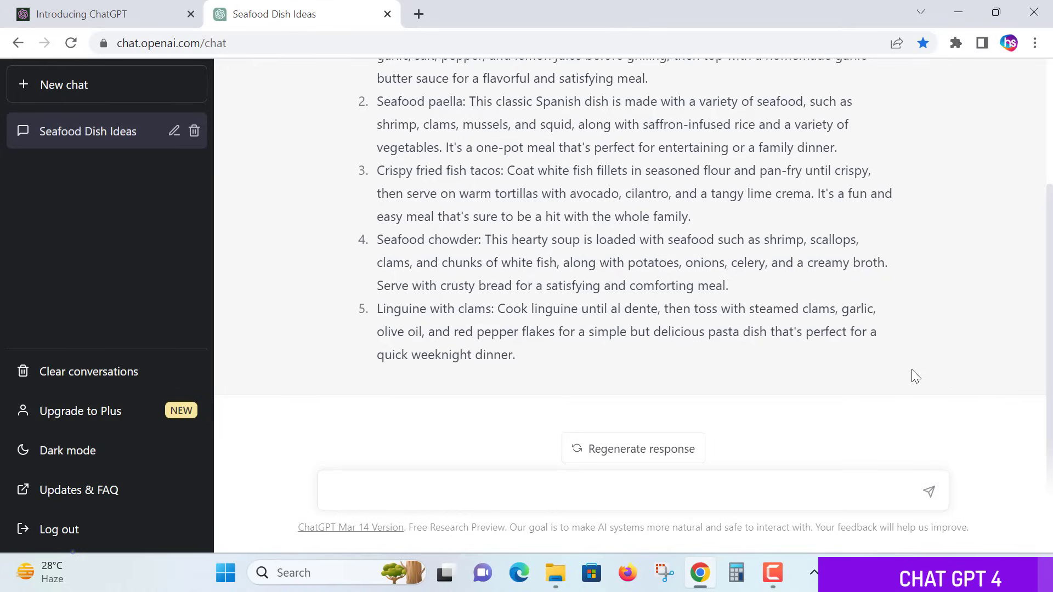
Step: Send the prompt 'write a dice game on python', correcting the draft wording first
left_click(476, 499)
type("write a")
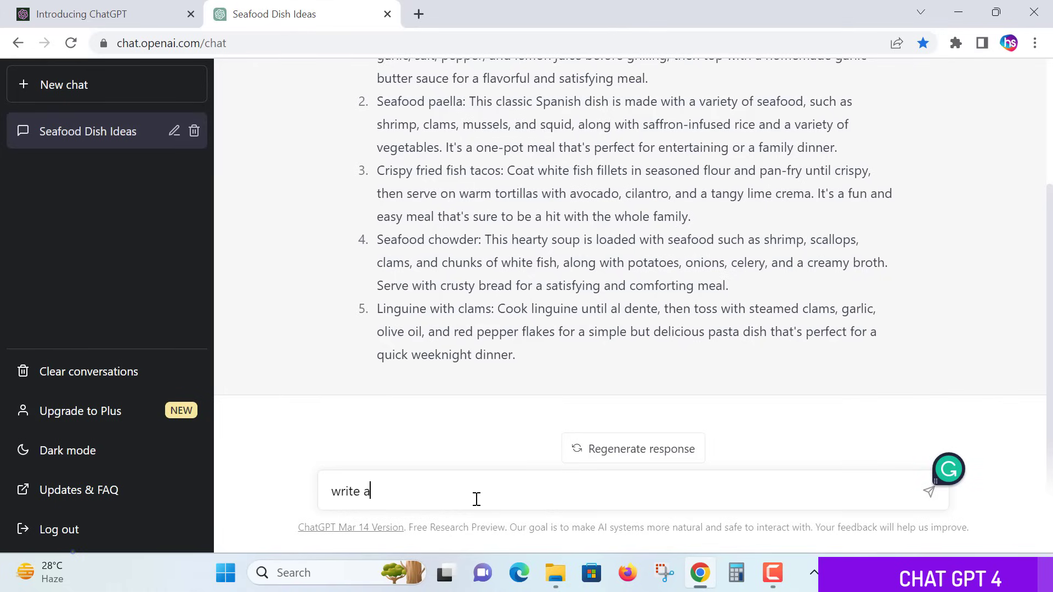
type(" progr")
type("am")
key("BackSpace")
key("BackSpace")
key("BackSpace")
key("BackSpace")
key("BackSpace")
key("BackSpace")
key("BackSpace")
type("dice ")
type("game on pyt")
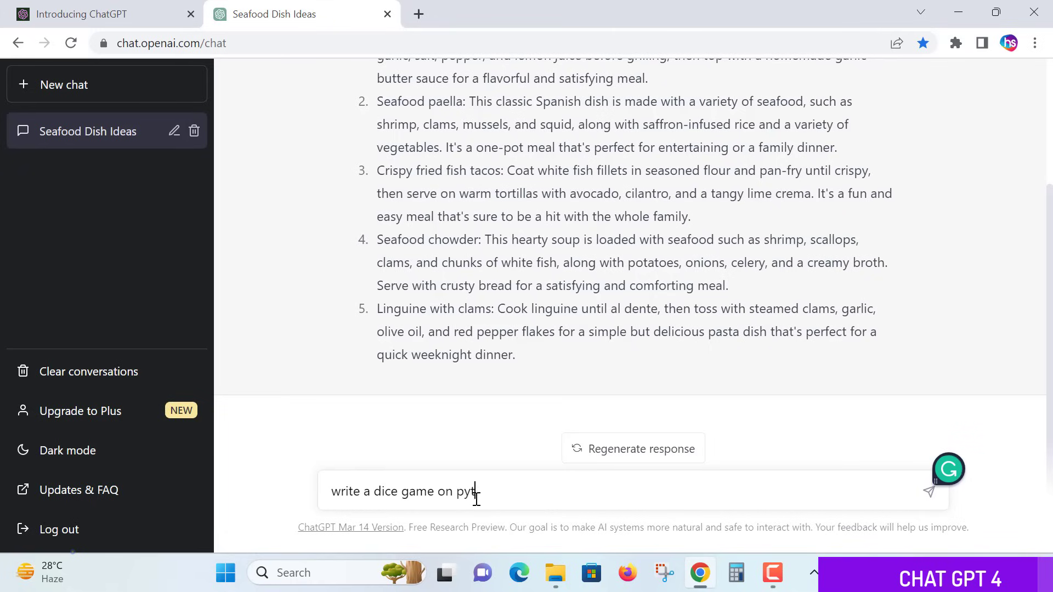
type("hon")
left_click(928, 491)
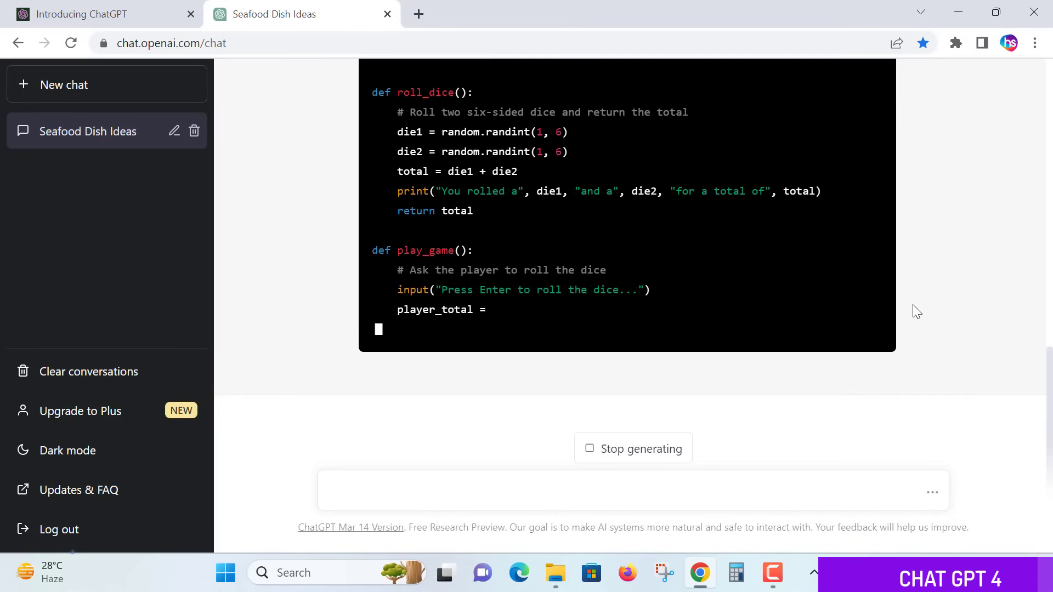
Step: Follow the dice game code until its rules explanation (7 or 11 wins; 2, 3, 12 loses) finishes
scroll(955, 272, "up", 3)
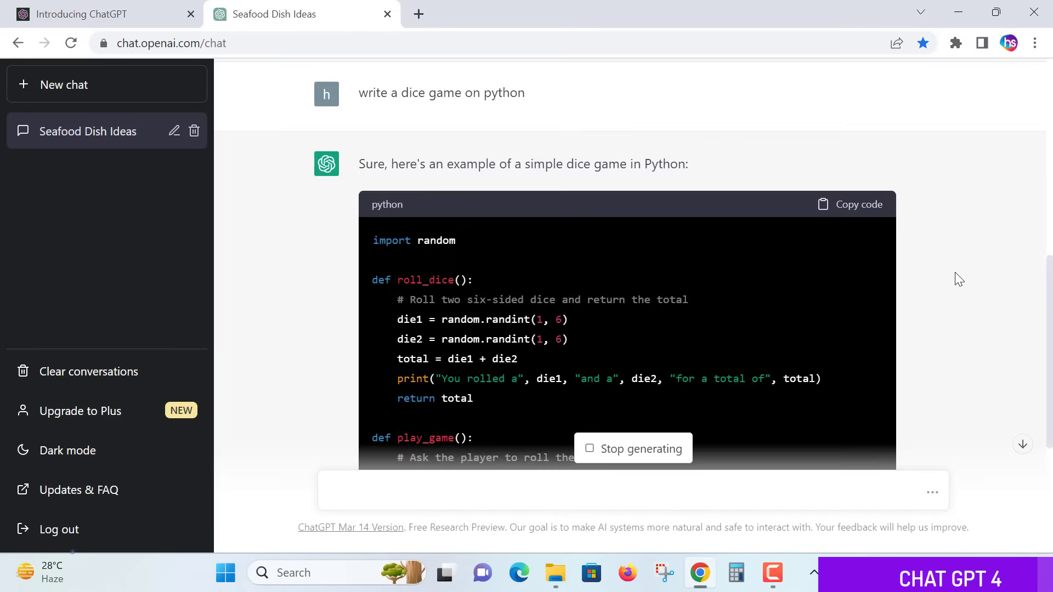
scroll(955, 272, "down", 1)
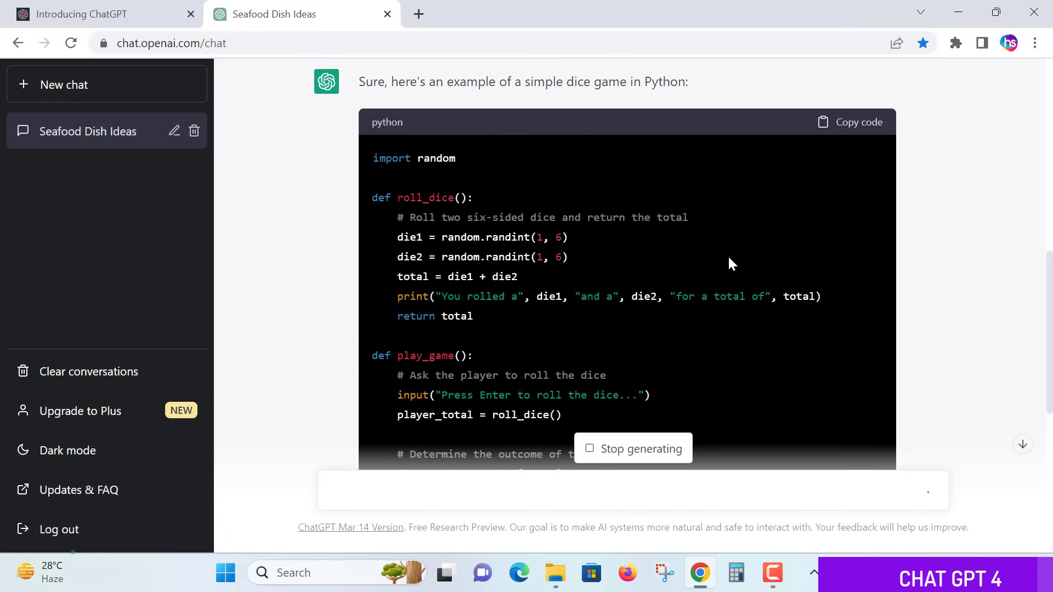
scroll(727, 254, "down", 5)
scroll(728, 255, "down", 4)
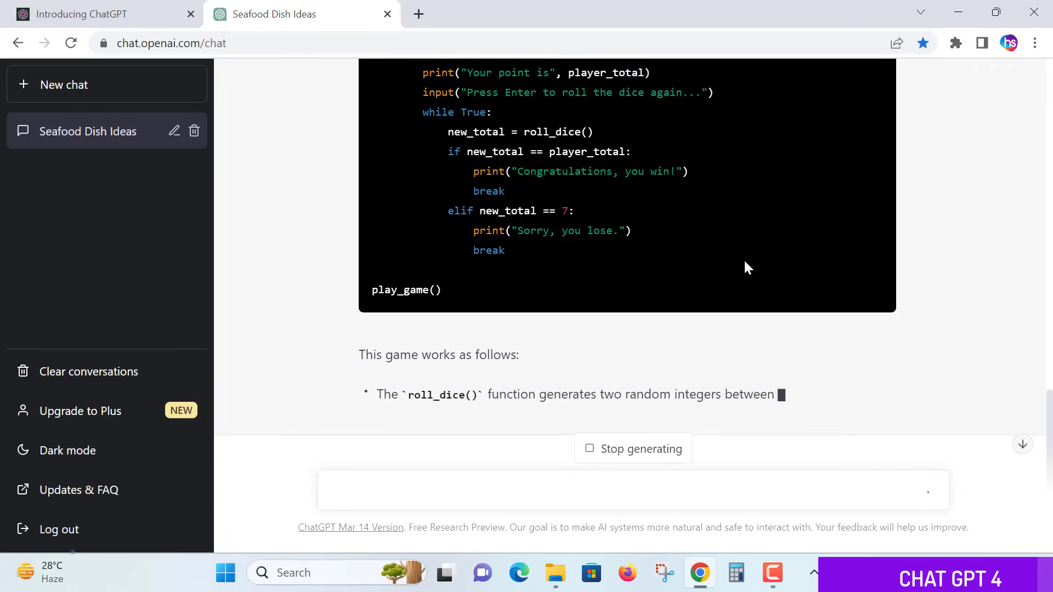
scroll(989, 334, "down", 1)
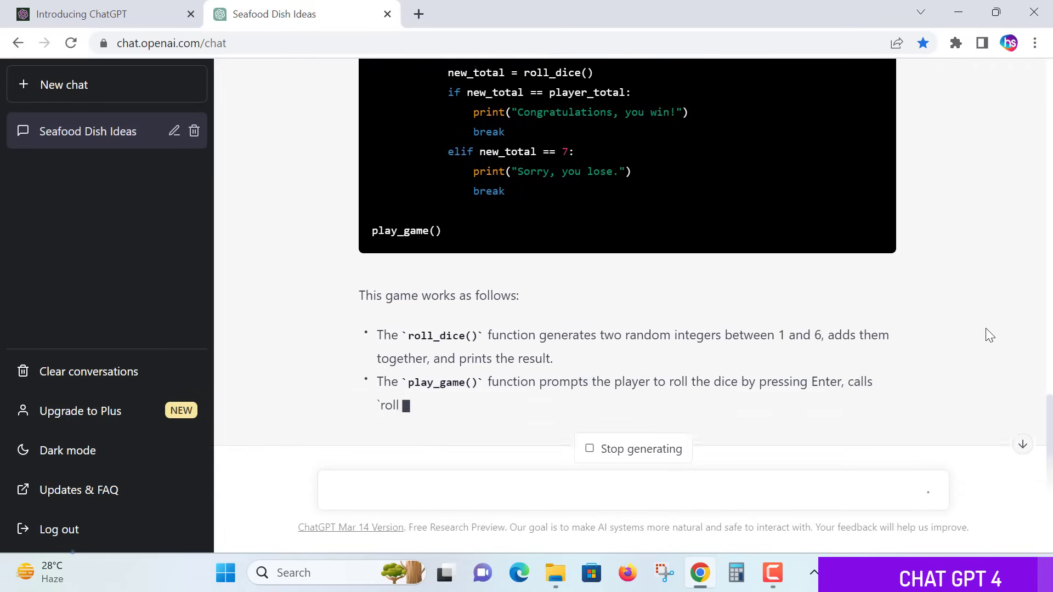
scroll(885, 305, "up", 7)
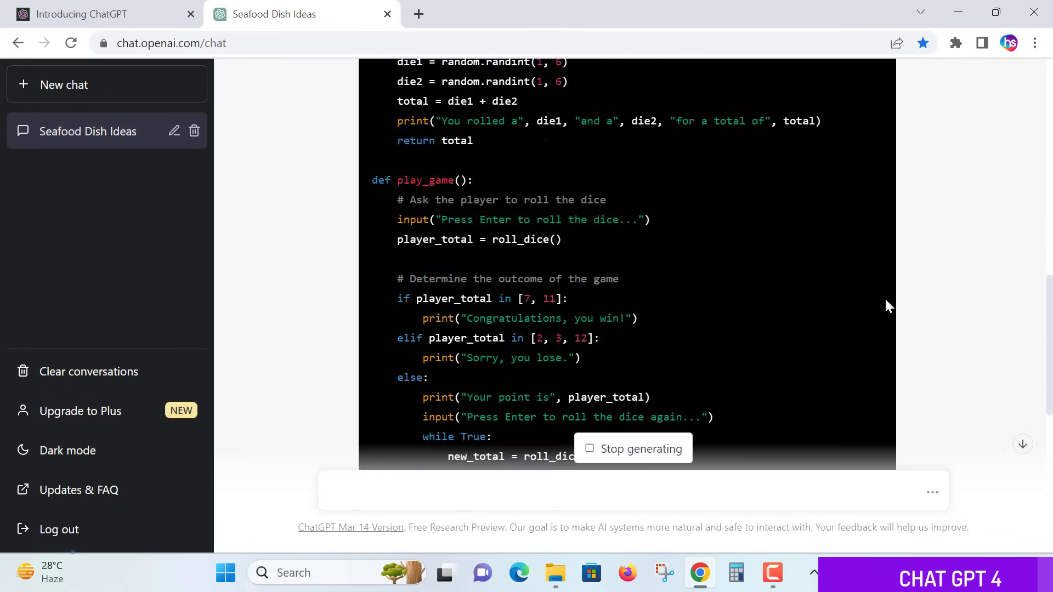
scroll(886, 299, "up", 3)
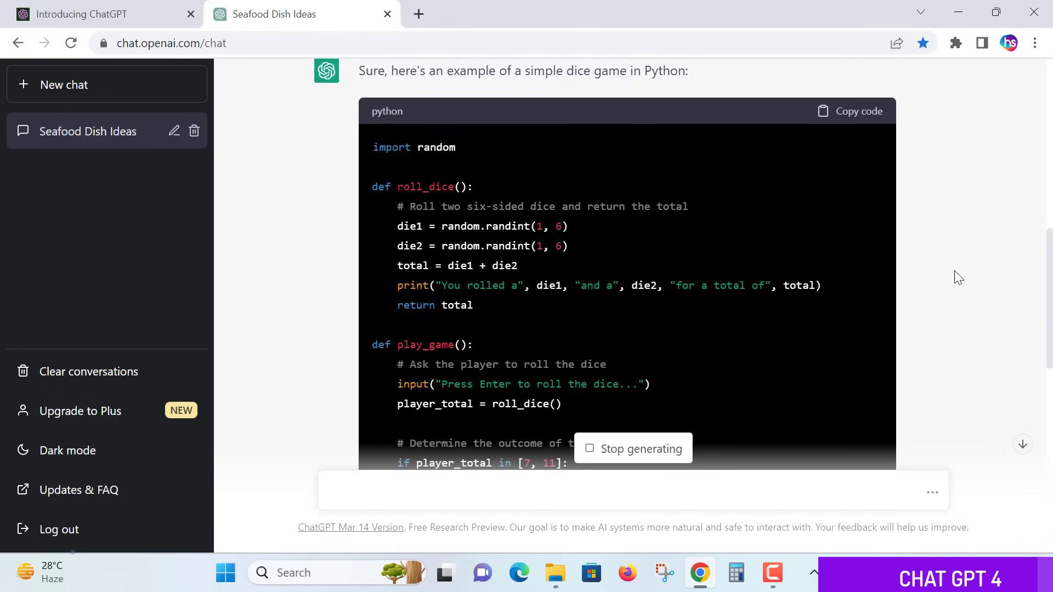
scroll(959, 278, "down", 1)
scroll(960, 278, "down", 1)
scroll(959, 277, "down", 5)
scroll(959, 279, "down", 3)
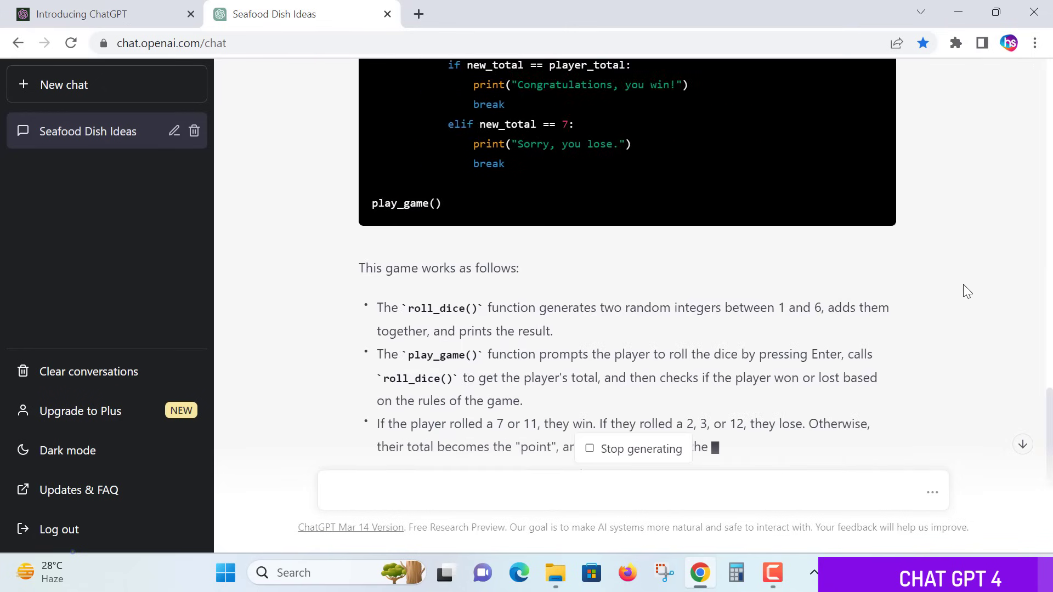
scroll(961, 281, "down", 2)
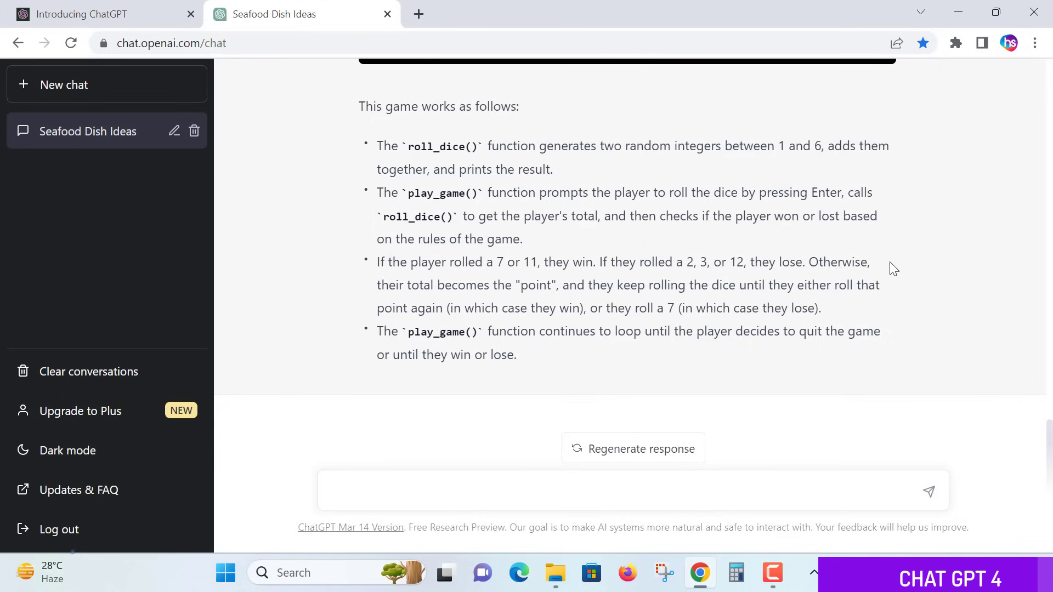
Step: Send the prompt 'javascript to write a code on basic calculator program'
left_click(553, 487)
type("javas")
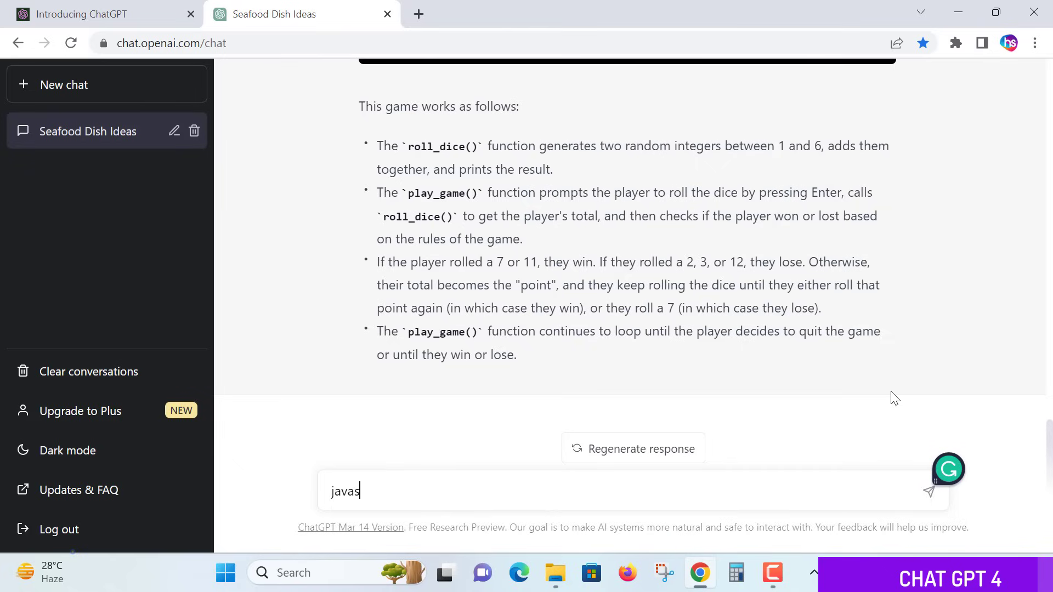
type("cript to")
type(" write a c")
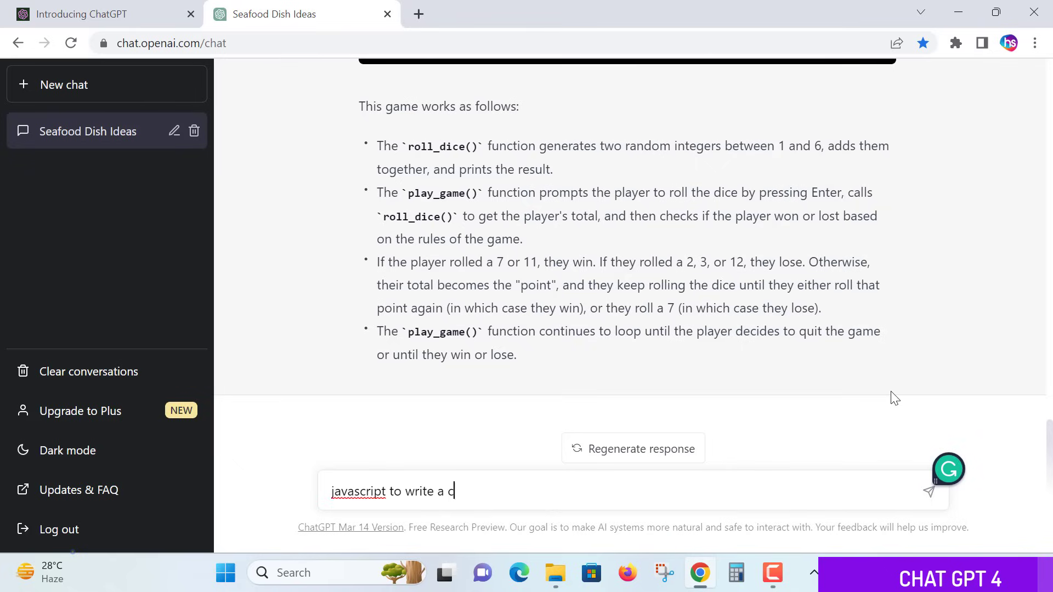
type("ode on basic ")
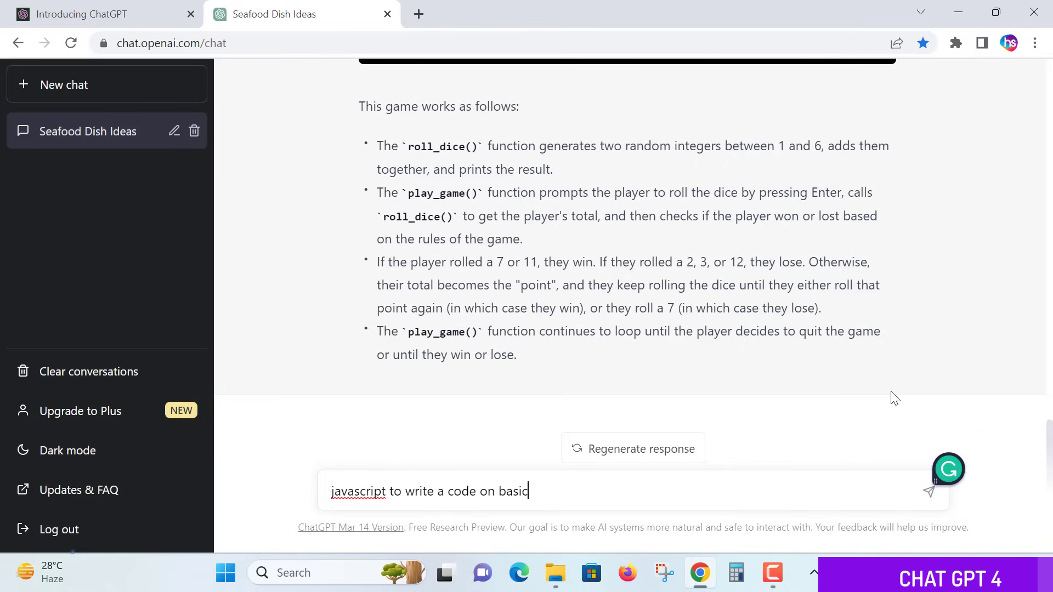
type("calculat")
type("or program")
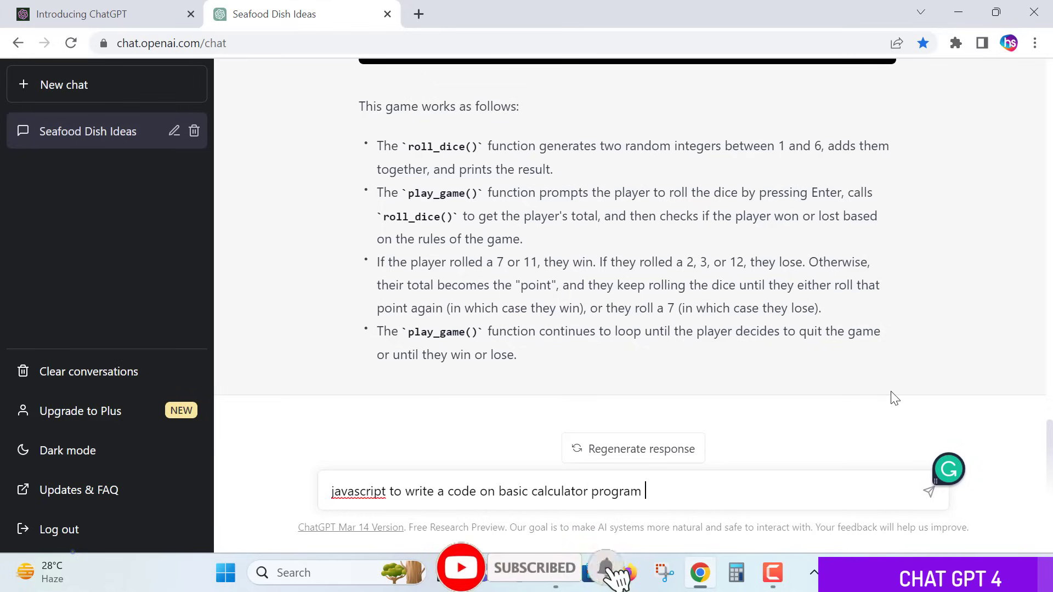
left_click(928, 493)
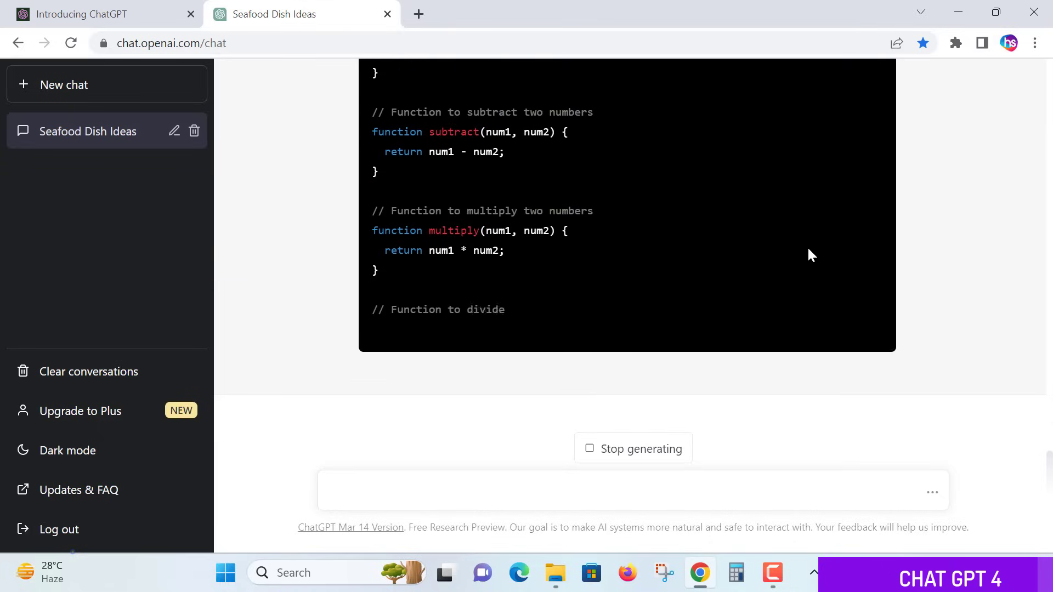
Step: Scroll through the streaming JavaScript calculator code until the reply ends with its explanation
scroll(801, 255, "up", 3)
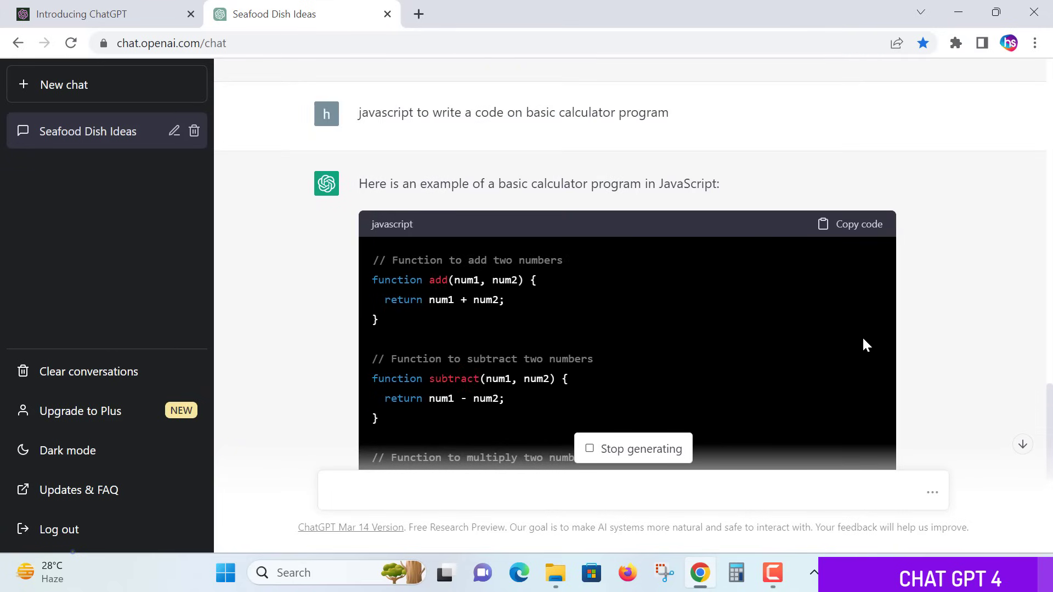
scroll(862, 337, "down", 1)
scroll(862, 336, "down", 3)
scroll(862, 335, "down", 4)
scroll(862, 334, "down", 2)
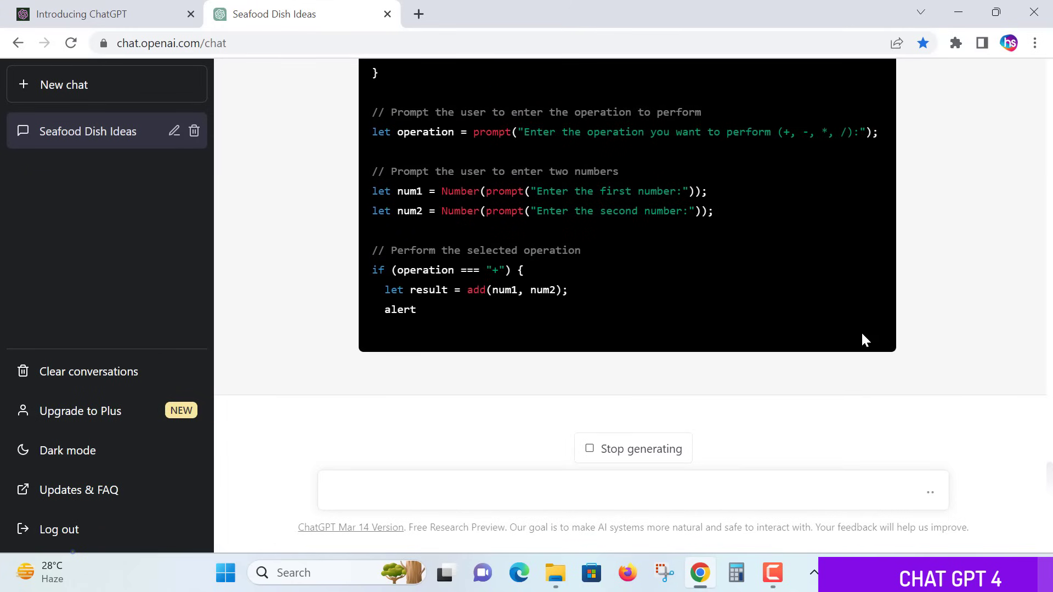
scroll(948, 306, "up", 1)
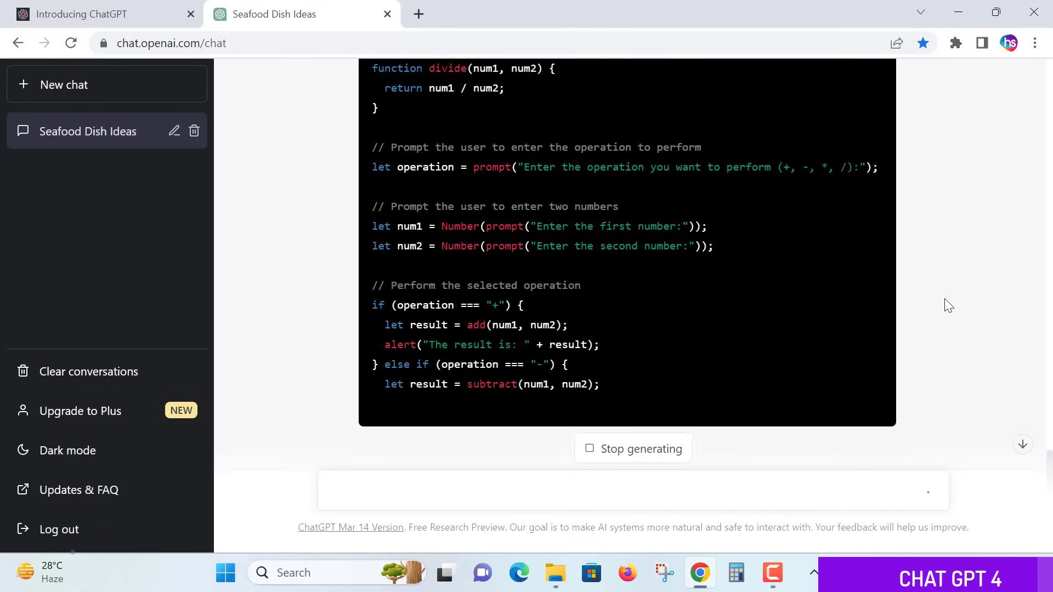
scroll(949, 306, "up", 3)
scroll(926, 308, "up", 3)
scroll(926, 308, "up", 3)
scroll(927, 308, "down", 5)
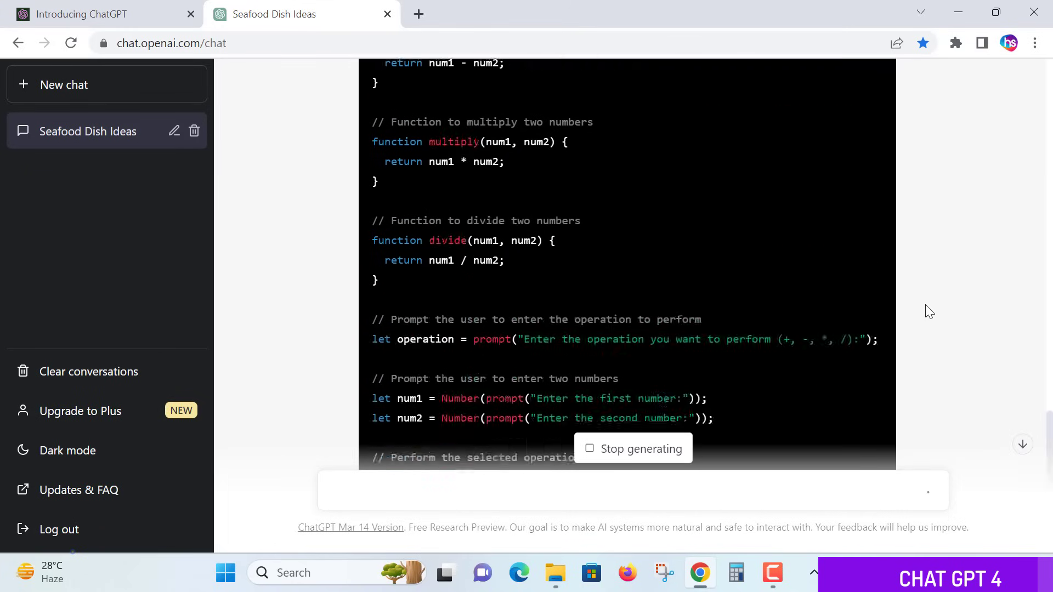
scroll(926, 307, "down", 5)
scroll(932, 302, "down", 1)
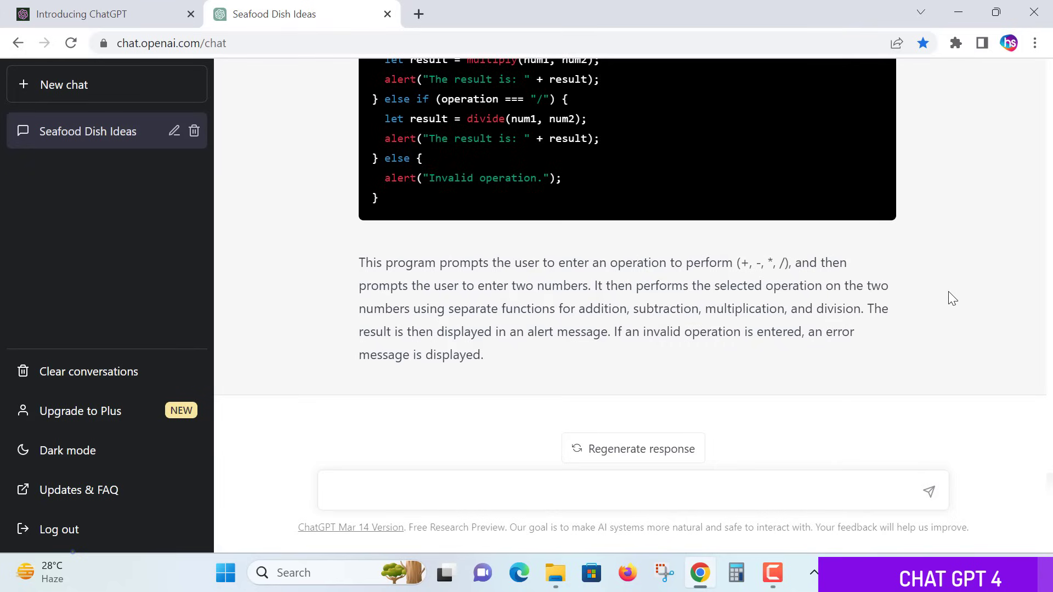
Step: Type the prompt 'write a short story for my school speech', correcting the 'sort' typo
left_click(734, 493)
type("wr")
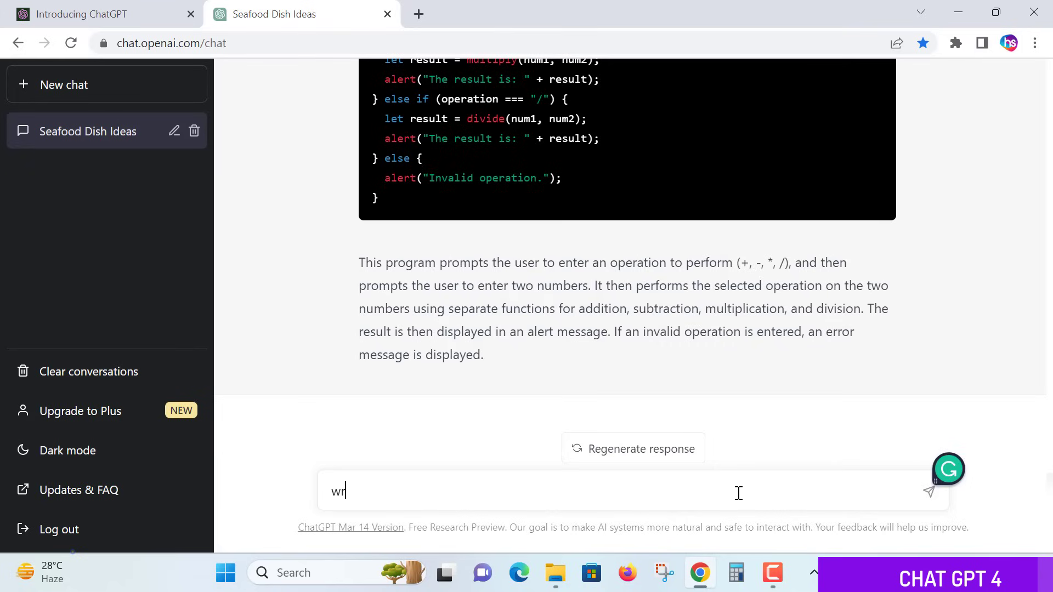
type("ite a sort")
type(" s")
key("BackSpace")
key("BackSpace")
key("BackSpace")
key("BackSpace")
key("BackSpace")
type("hort stor")
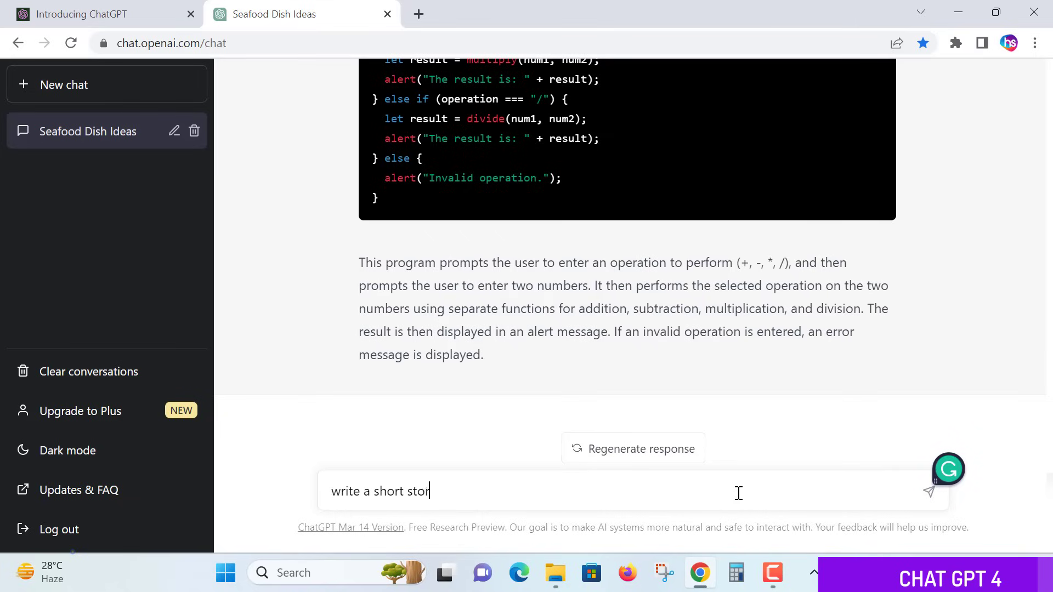
type("y")
type("for m")
type("y sch")
type("ool speec")
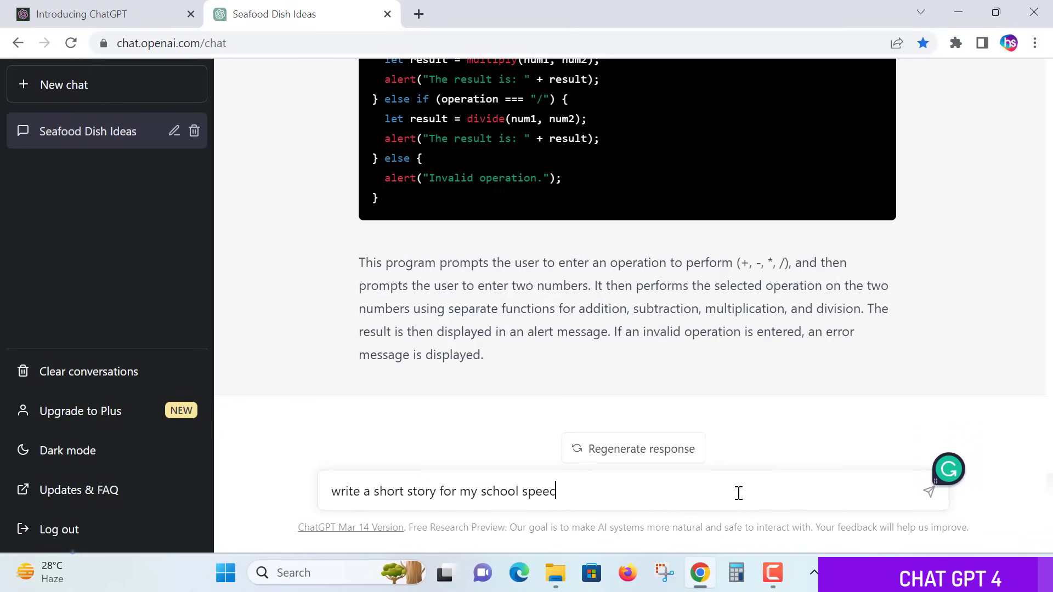
type("h")
Step: Send the school-speech short story request
left_click(923, 501)
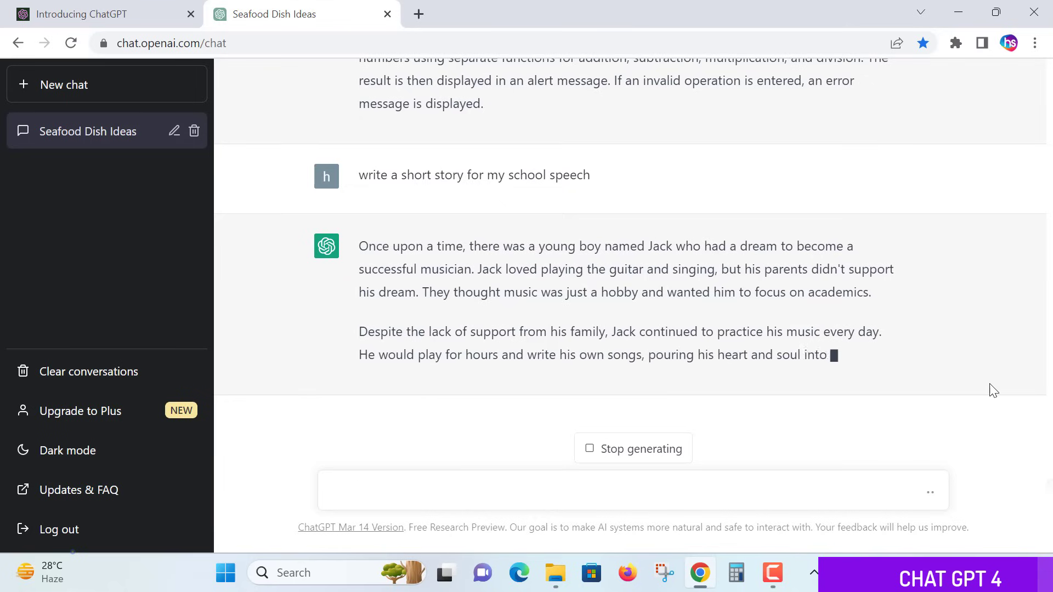
Step: Stop the story reply, then send 'write a rental deed for my rent house' with its typo fixed
left_click(635, 453)
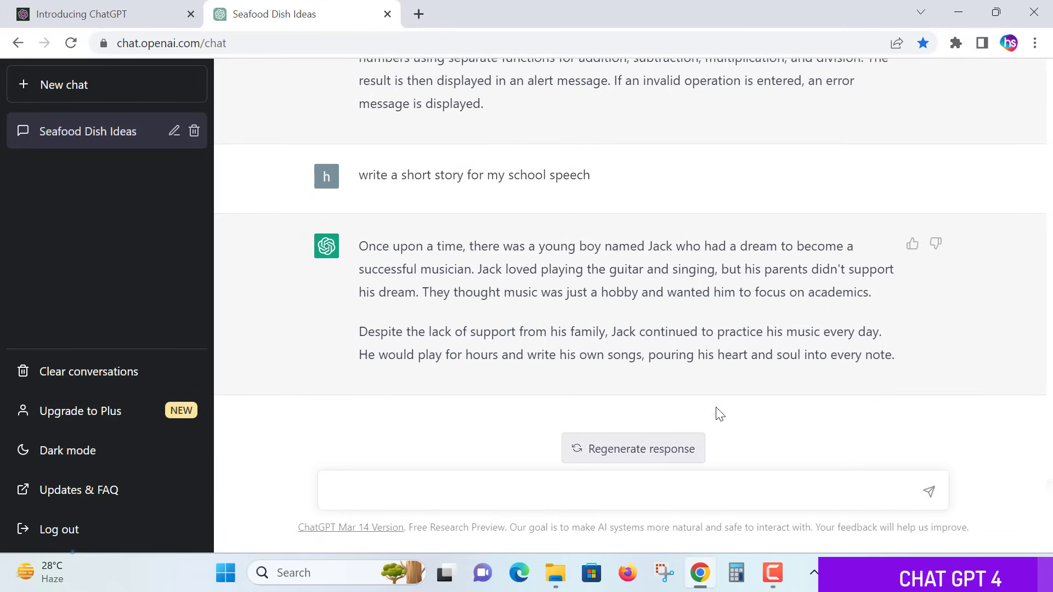
left_click(506, 497)
type("wr")
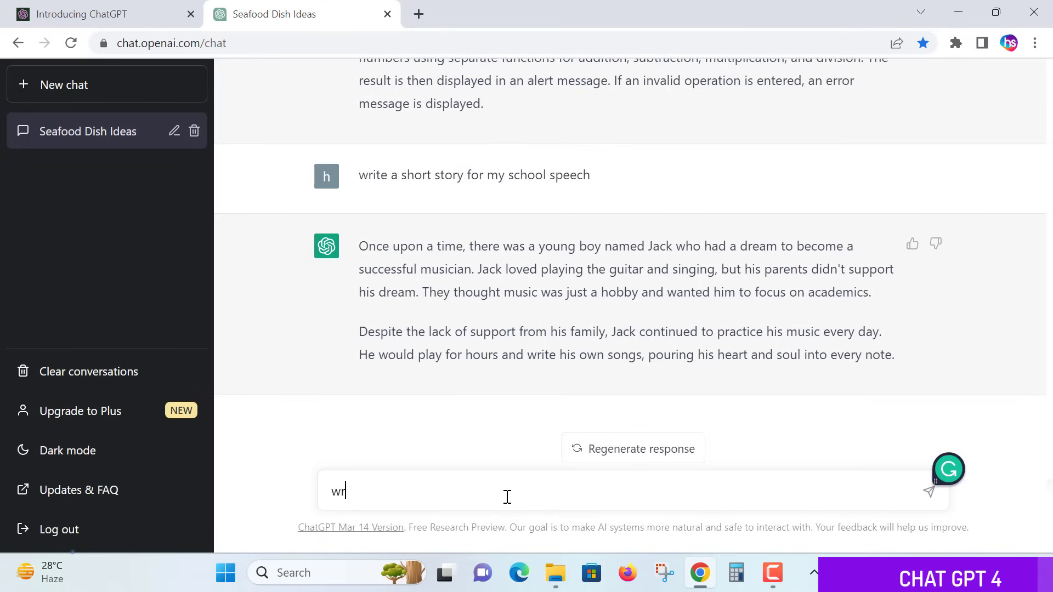
type("ite a")
type("for ")
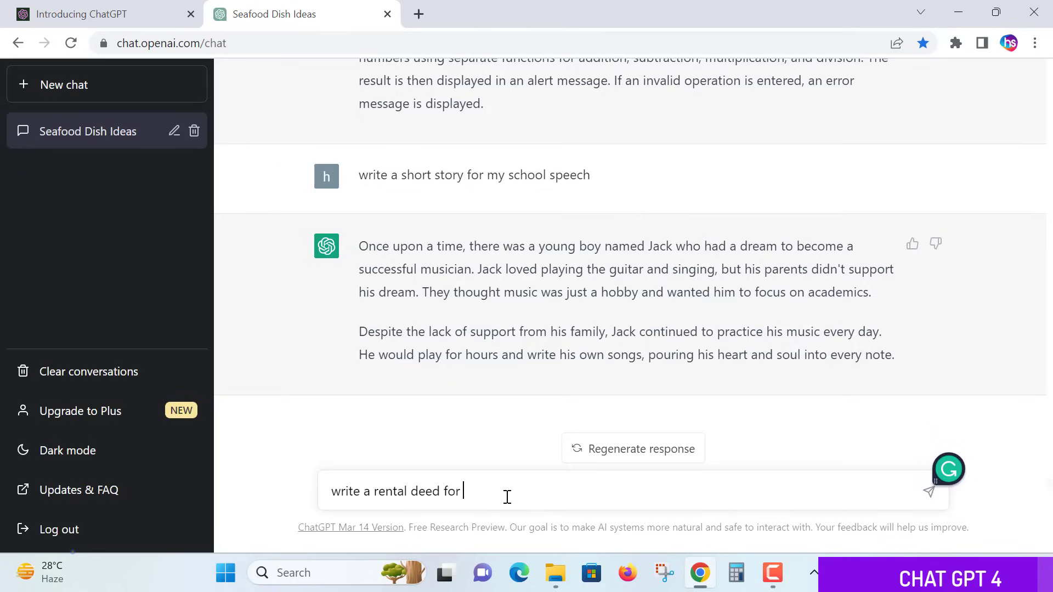
type("my house")
type("res")
key("BackSpace")
key("BackSpace")
key("BackSpace")
type("rent")
left_click(929, 502)
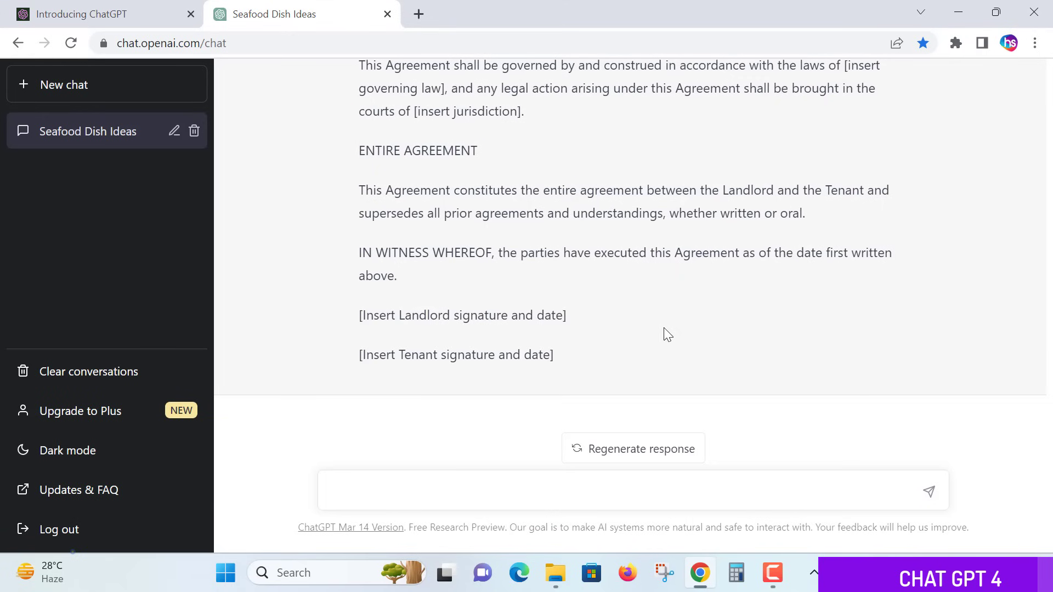
Step: Scroll back up to the beginning of the finished rental agreement template
scroll(663, 320, "up", 10)
scroll(663, 321, "up", 5)
scroll(663, 321, "up", 5)
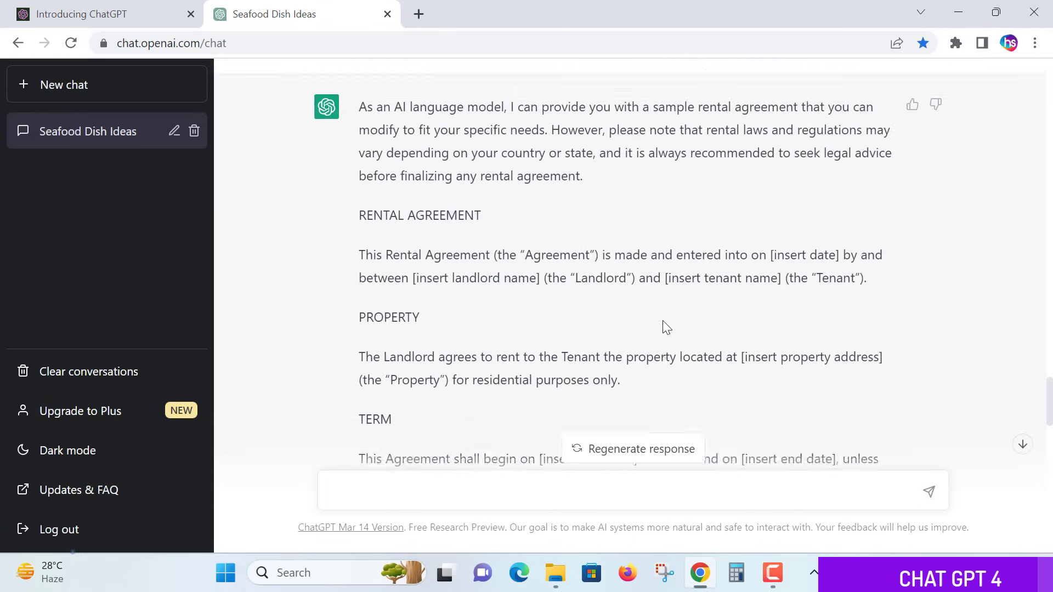
scroll(662, 321, "up", 3)
scroll(364, 255, "down", 2)
left_click_drag(359, 266, 582, 301)
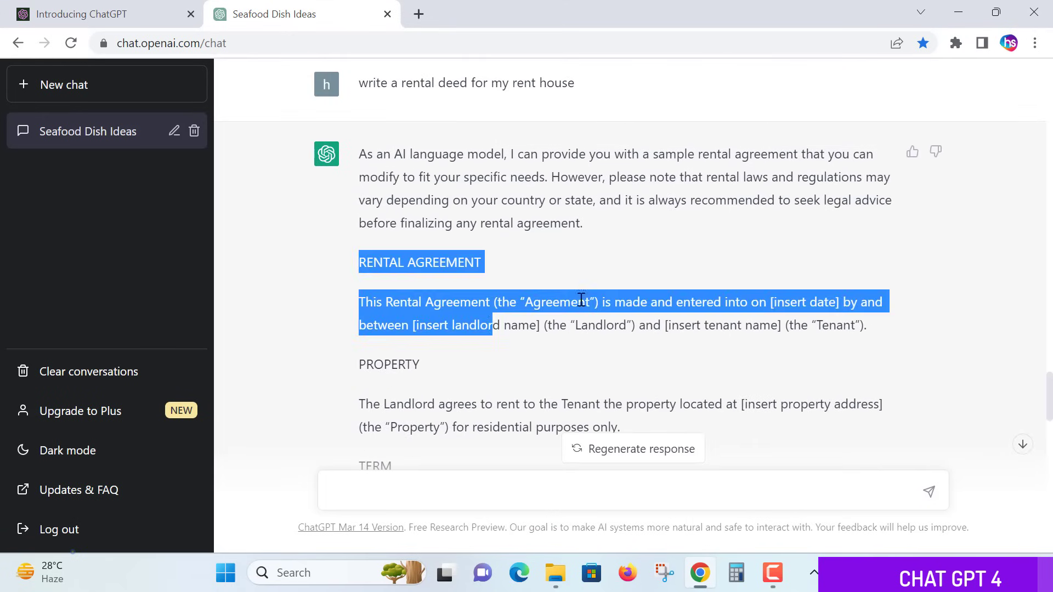
scroll(727, 266, "down", 6)
scroll(757, 296, "down", 8)
scroll(777, 322, "down", 6)
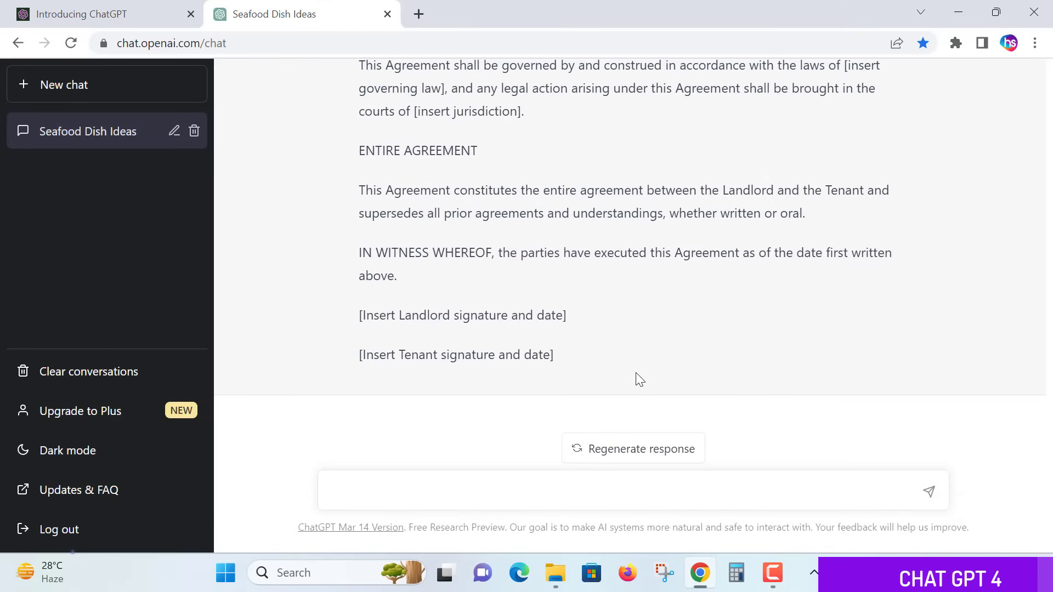
left_click_drag(366, 311, 536, 301)
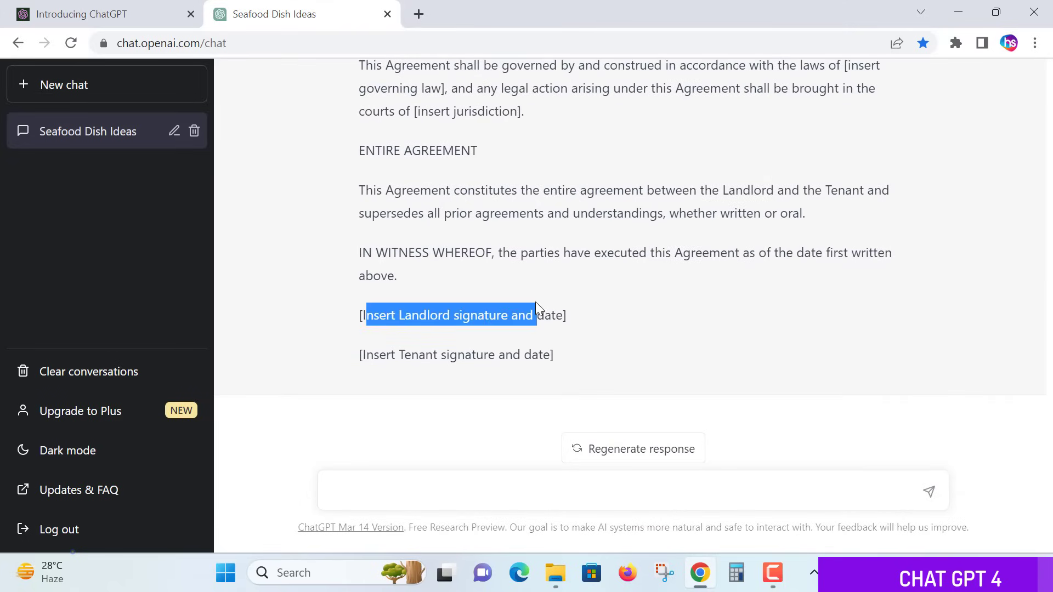
scroll(745, 283, "up", 6)
scroll(745, 283, "up", 2)
scroll(745, 283, "up", 3)
scroll(745, 282, "up", 4)
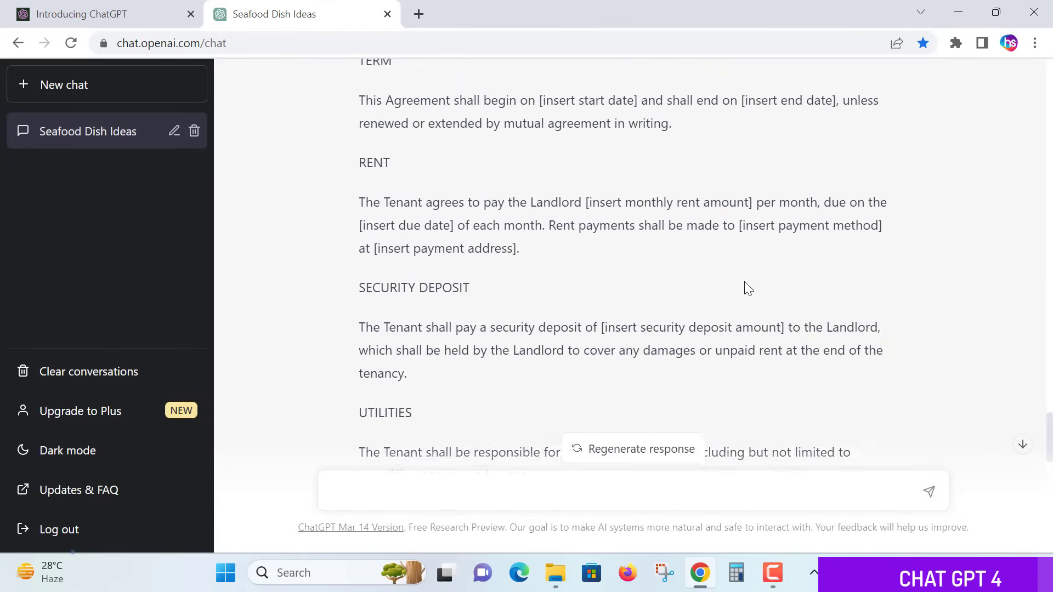
scroll(745, 282, "up", 2)
left_click_drag(591, 361, 746, 365)
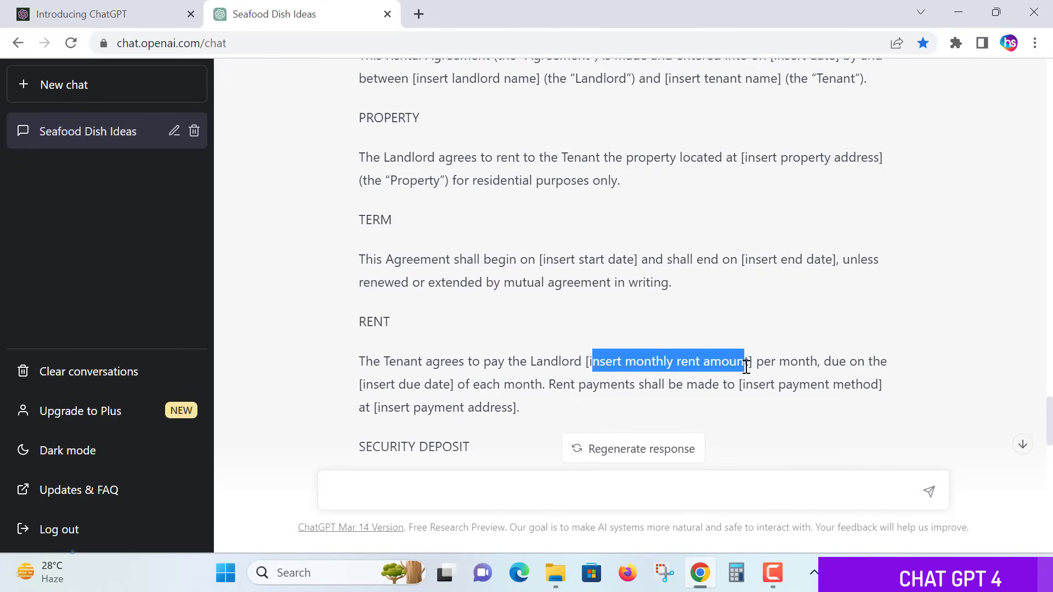
scroll(746, 340, "up", 2)
scroll(819, 244, "up", 1)
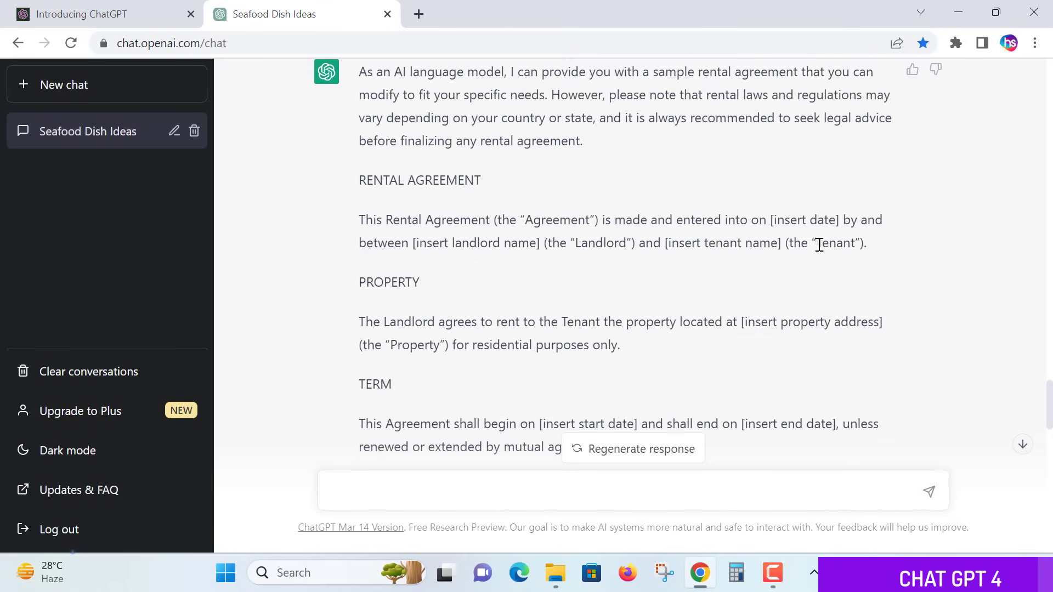
double_click(833, 242)
double_click(600, 243)
left_click(549, 226)
scroll(662, 314, "up", 1)
scroll(666, 307, "up", 2)
scroll(674, 302, "down", 15)
scroll(682, 310, "down", 10)
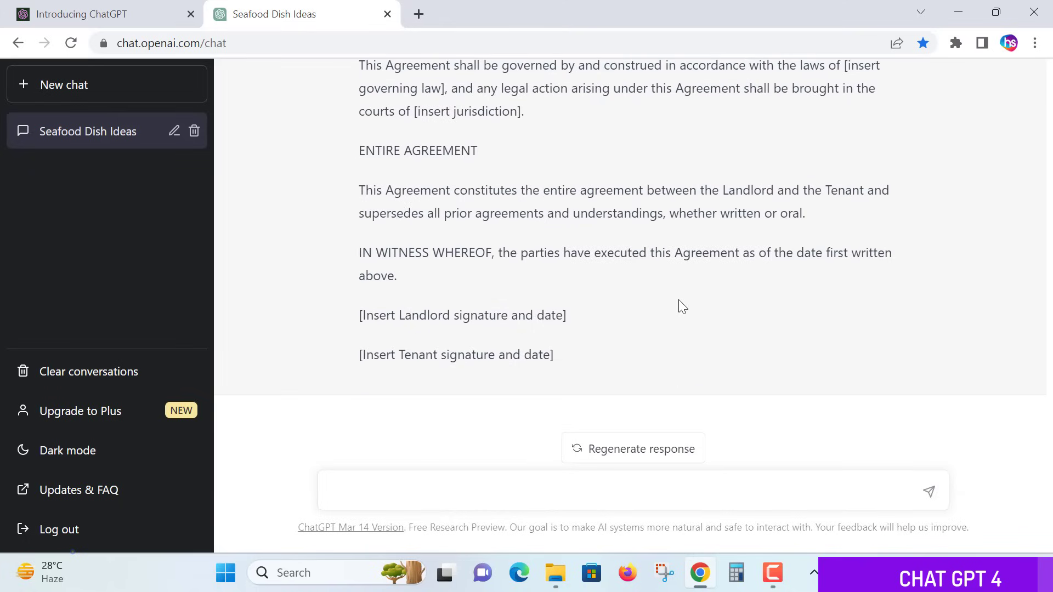
left_click(512, 500)
Step: Send 'write a few jokes for birthday party' and stop the reply once nine jokes appear
type("write a")
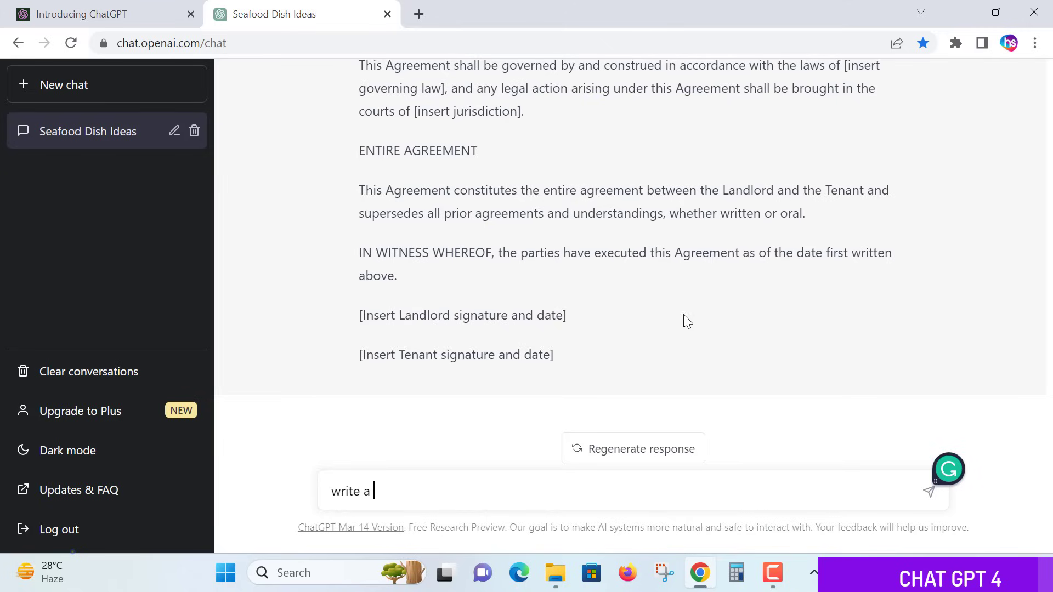
type(" few joke")
type("s for birth")
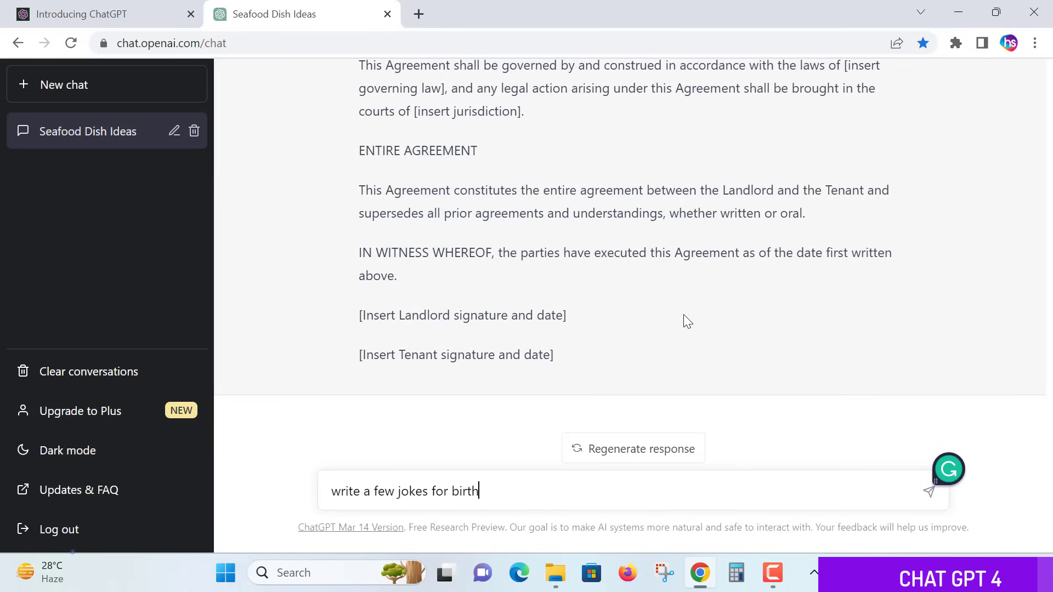
type("day party")
left_click(928, 492)
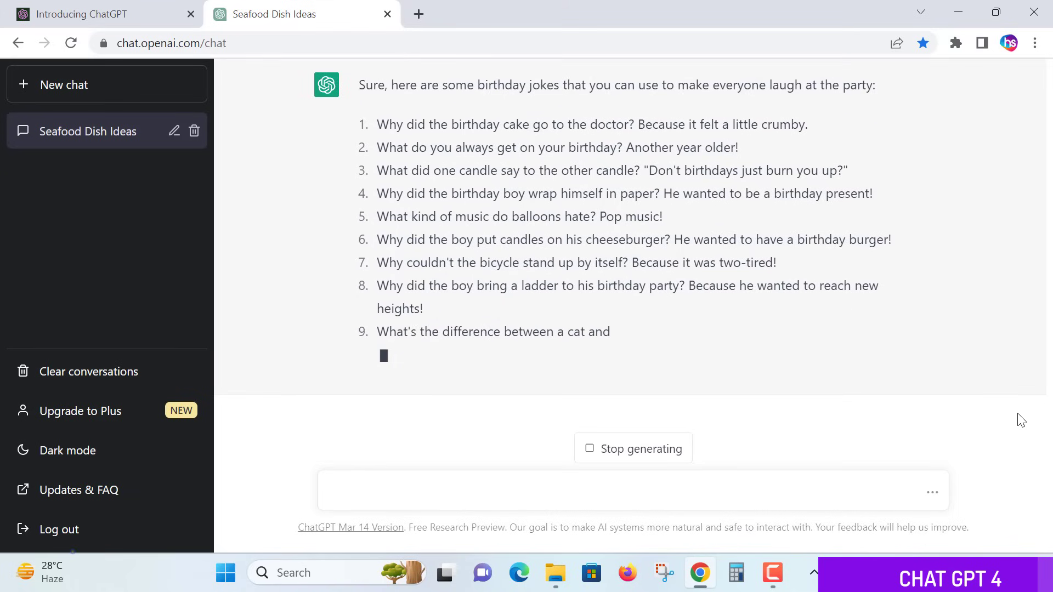
left_click(660, 455)
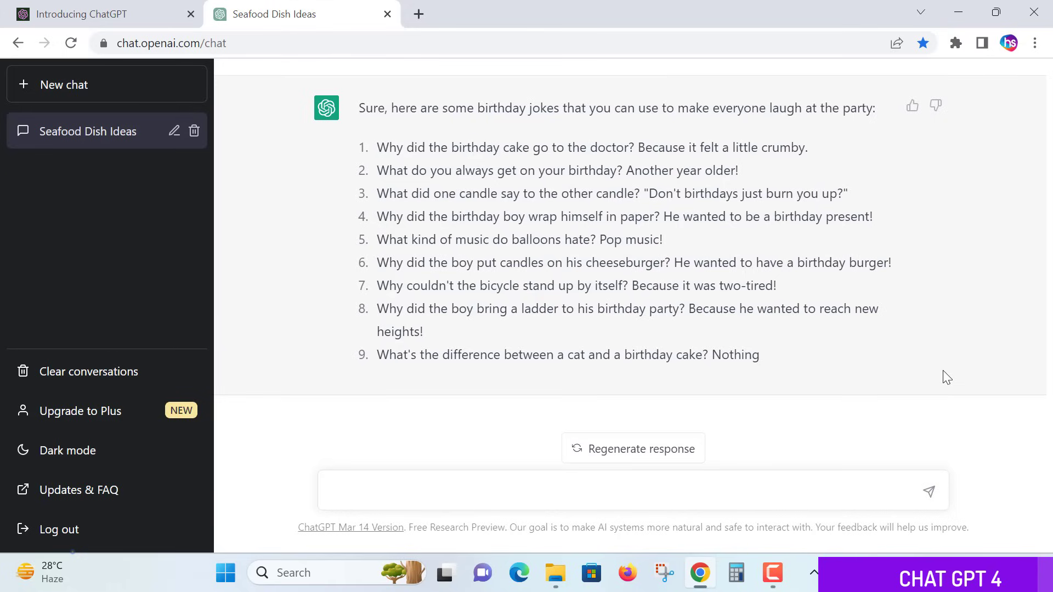
Step: Send the prompt 'write a resume for software fresher', fixing the typos first
type("w")
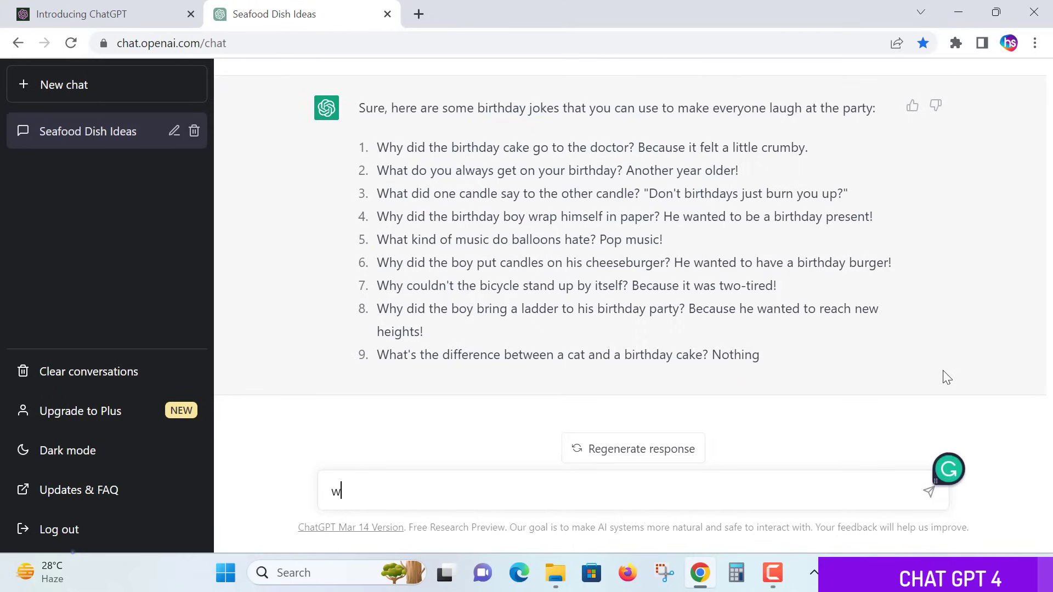
type("rite a resu")
type("me for s")
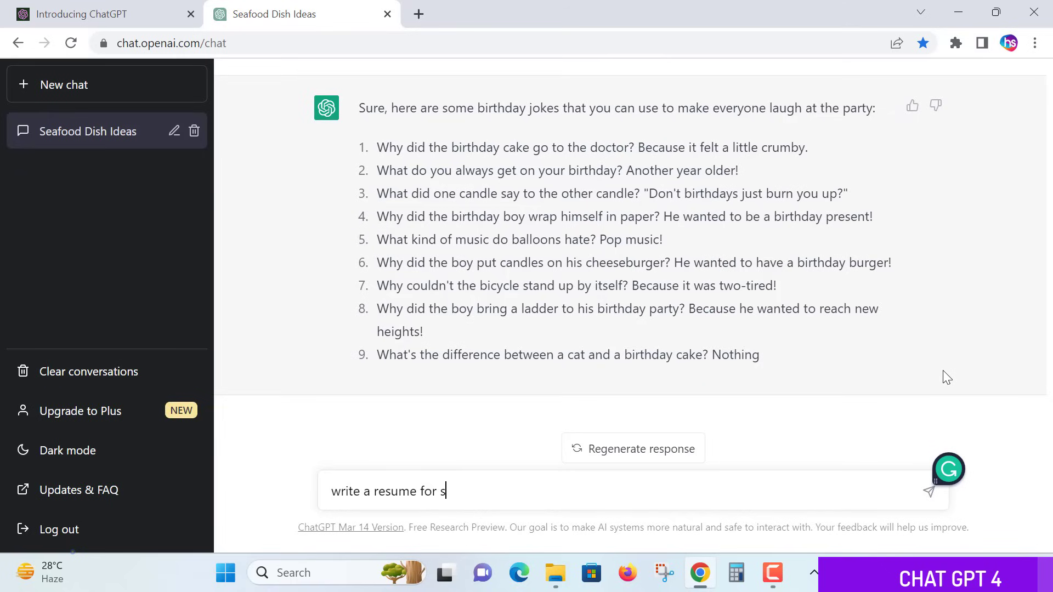
type("oftwe")
key("BackSpace")
type("a re")
key("BackSpace")
key("BackSpace")
type("re")
type(" fre")
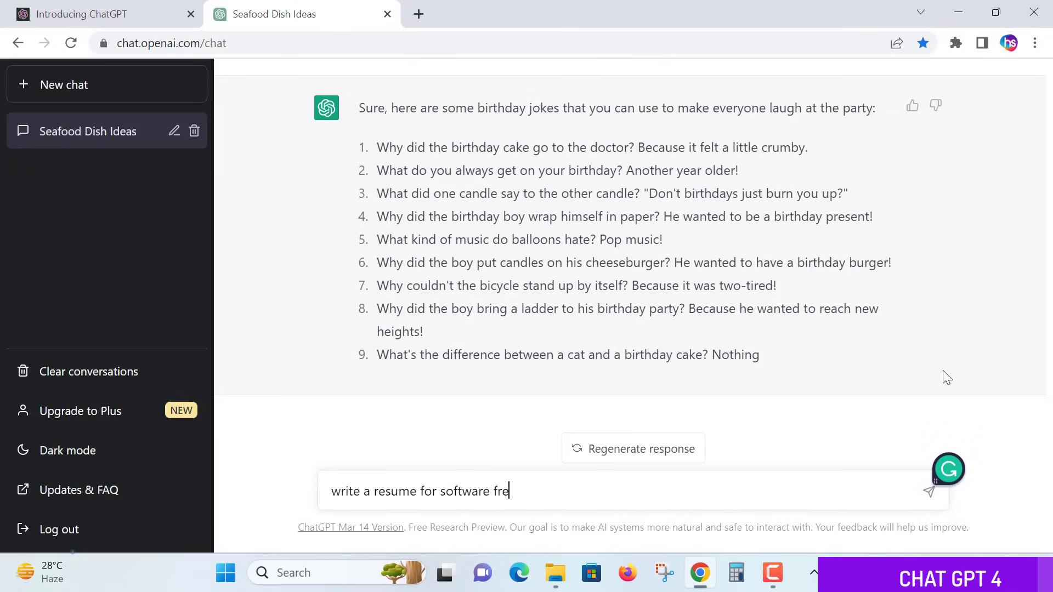
type("sher")
left_click(928, 491)
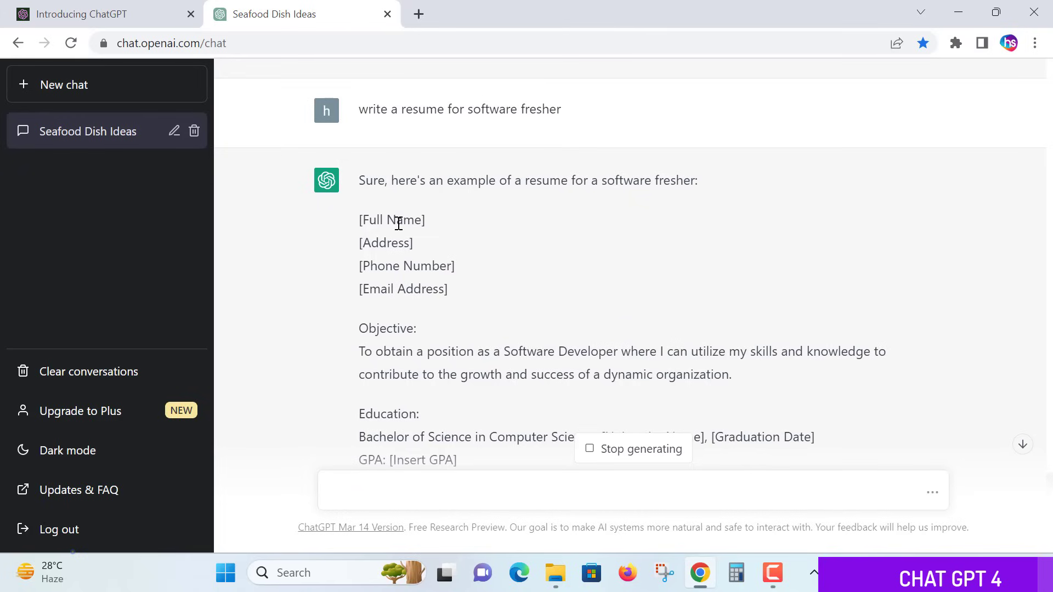
Step: Read the resume's upper sections, highlighting the email placeholder and Objective text along the way
left_click_drag(381, 291, 426, 300)
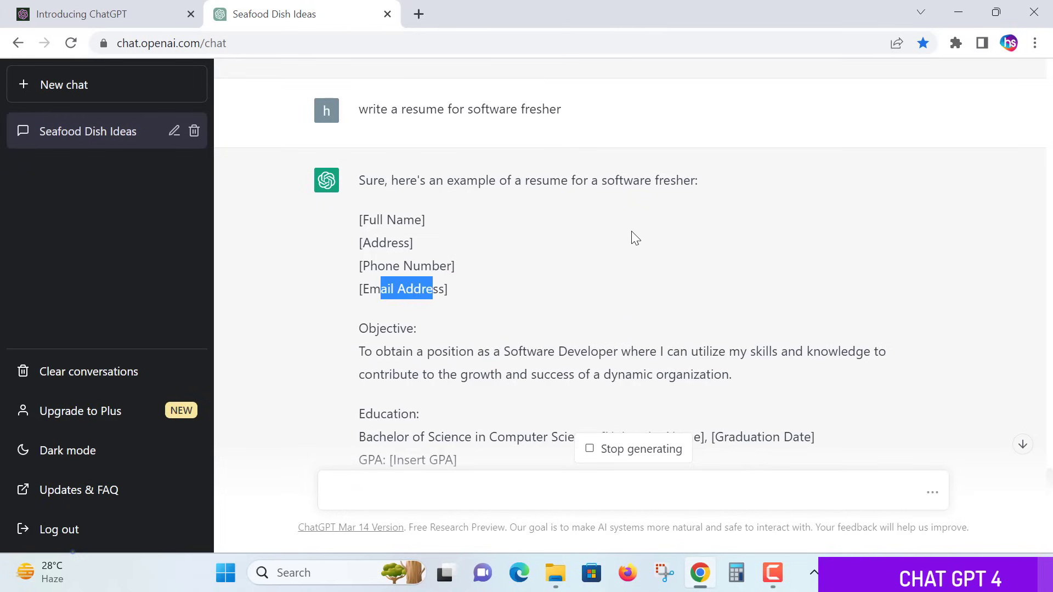
scroll(634, 237, "down", 3)
left_click_drag(474, 191, 674, 207)
left_click(483, 274)
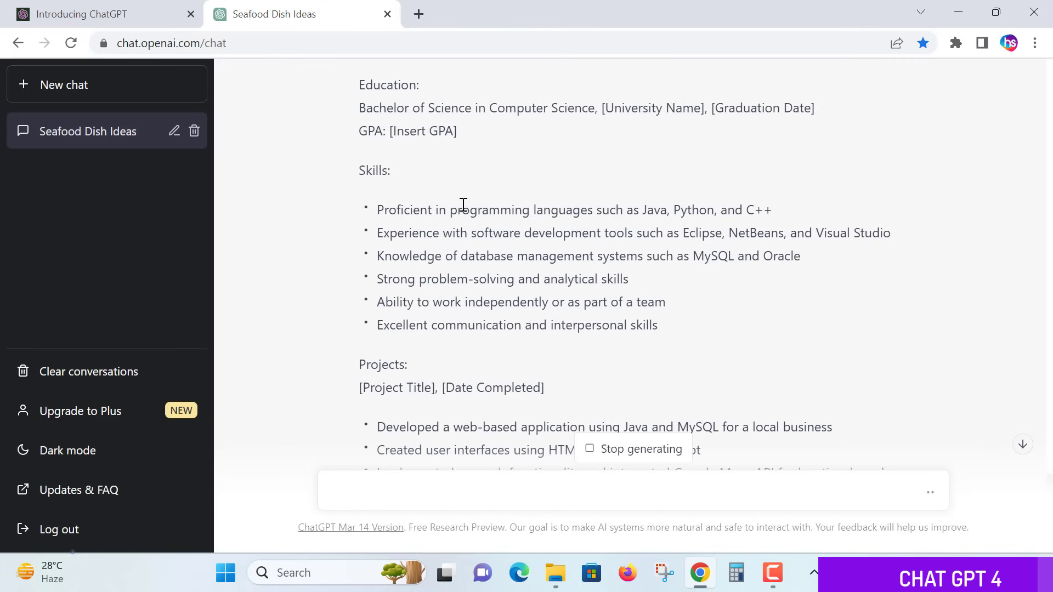
left_click_drag(463, 205, 797, 299)
scroll(817, 298, "down", 1)
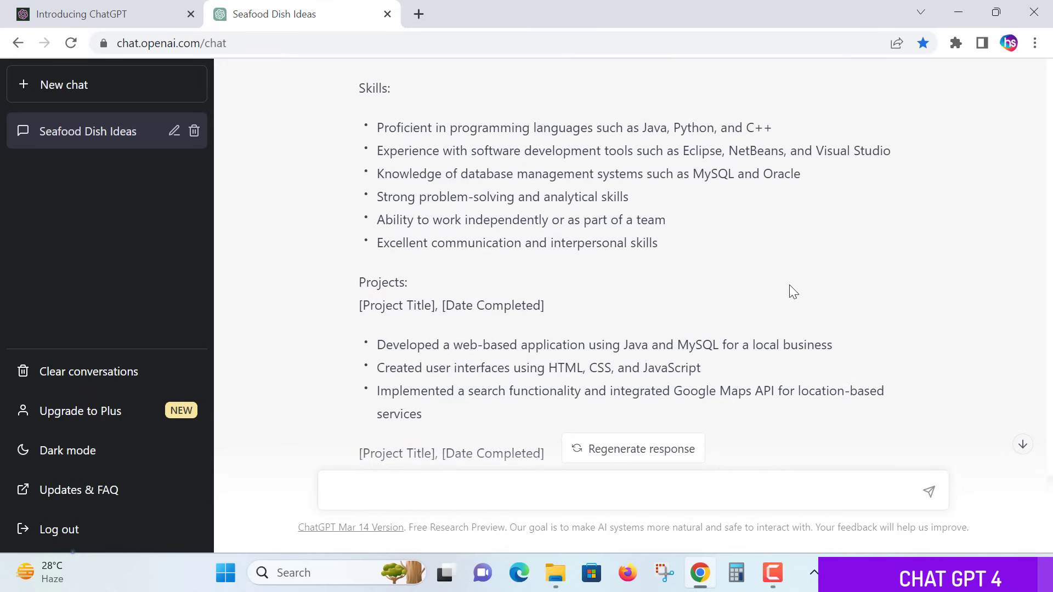
scroll(777, 300, "down", 1)
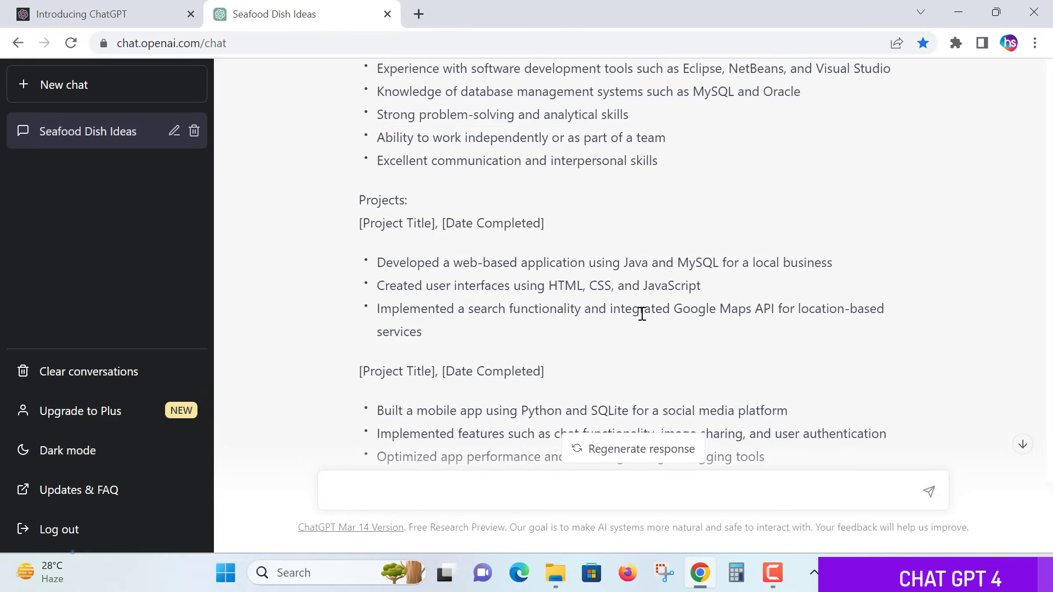
scroll(641, 314, "down", 1)
scroll(642, 318, "down", 1)
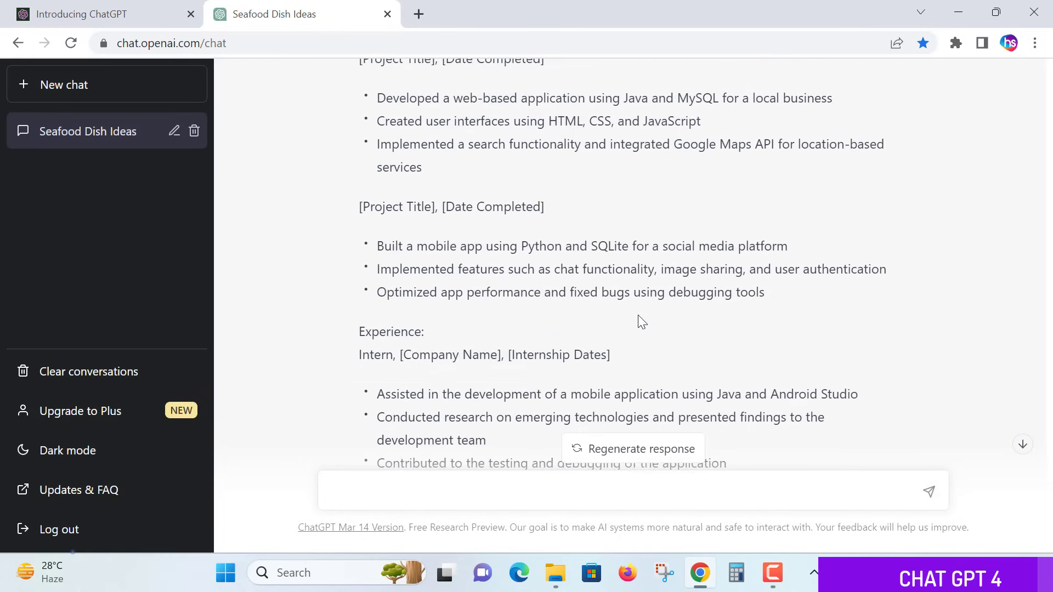
scroll(641, 323, "down", 1)
left_click_drag(487, 310, 510, 357)
left_click(662, 334)
Step: Read on through Certifications and Languages down to the closing References line
scroll(663, 336, "down", 2)
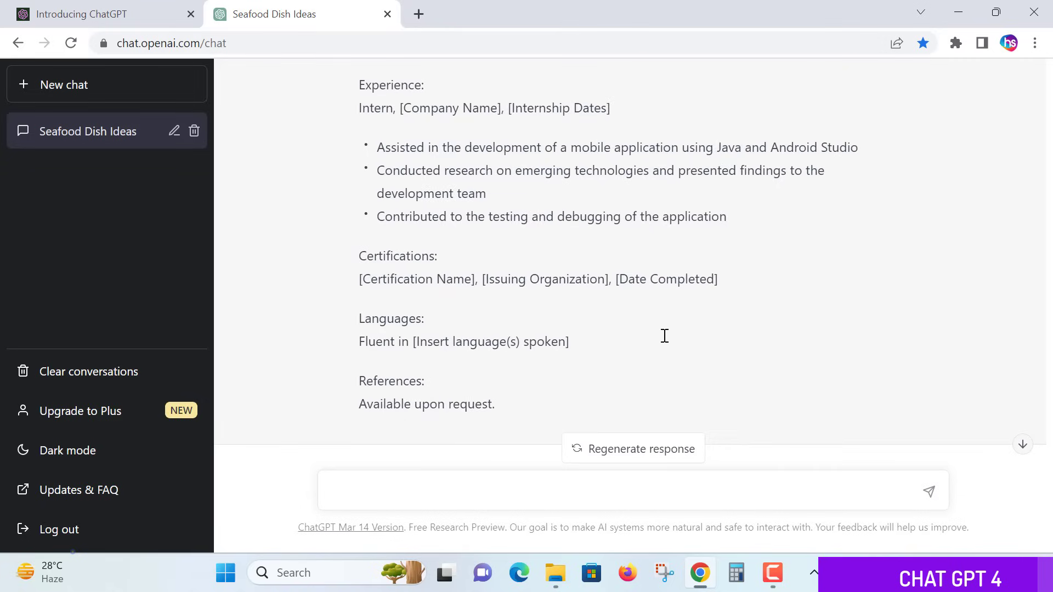
mouse_move(396, 262)
left_mouse_down()
mouse_move(451, 317)
mouse_move(590, 287)
left_mouse_up()
left_click(781, 264)
scroll(777, 264, "down", 1)
left_click(659, 277)
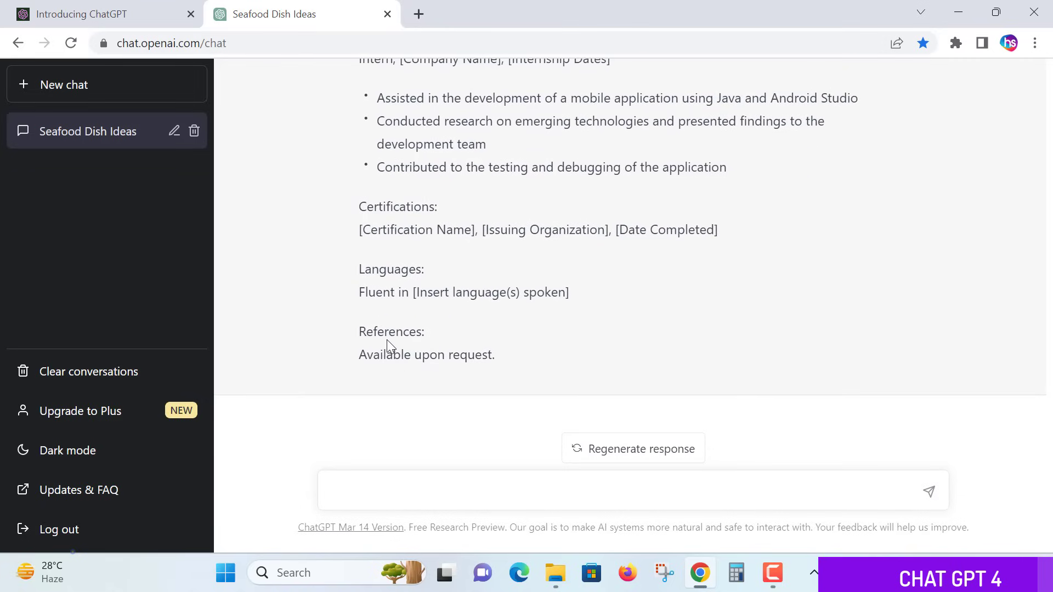
left_click_drag(484, 354, 473, 355)
scroll(810, 311, "up", 3)
scroll(822, 324, "up", 5)
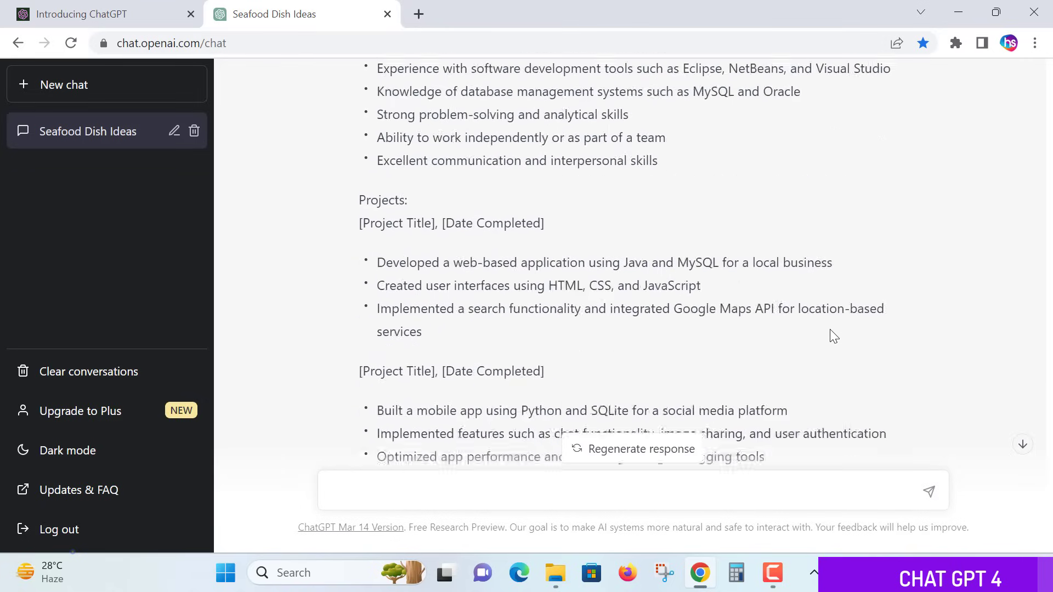
scroll(830, 331, "up", 3)
scroll(827, 331, "up", 6)
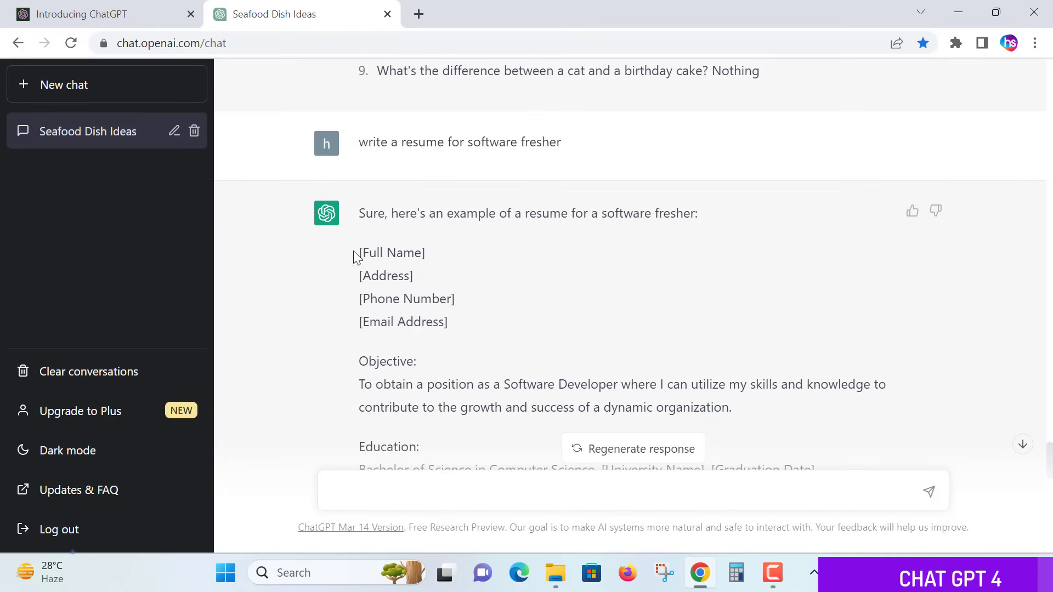
left_click_drag(353, 251, 455, 300)
scroll(693, 268, "down", 1)
left_click(692, 268)
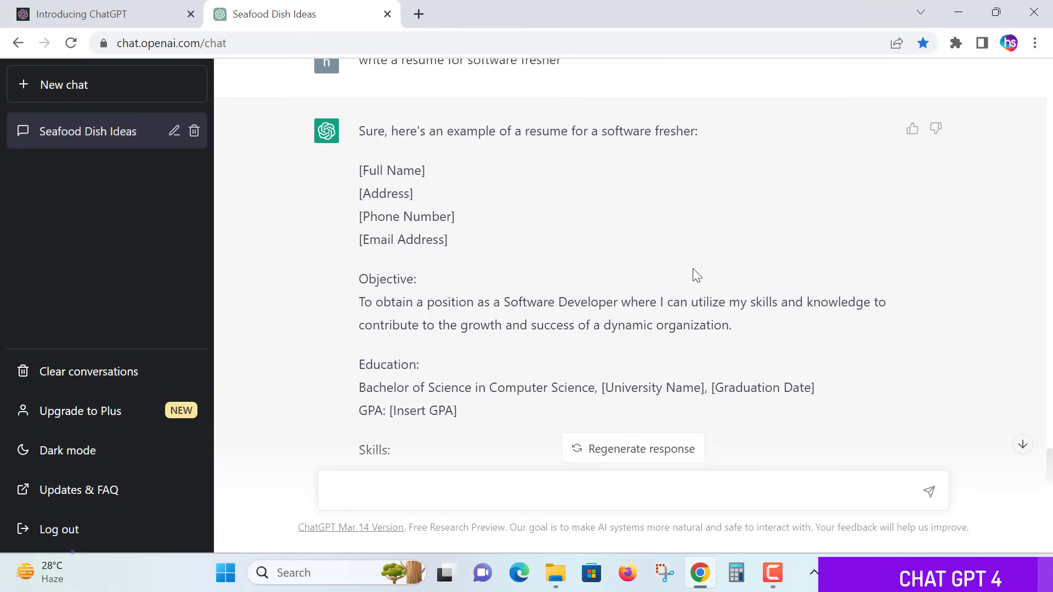
scroll(661, 269, "down", 4)
scroll(662, 274, "down", 6)
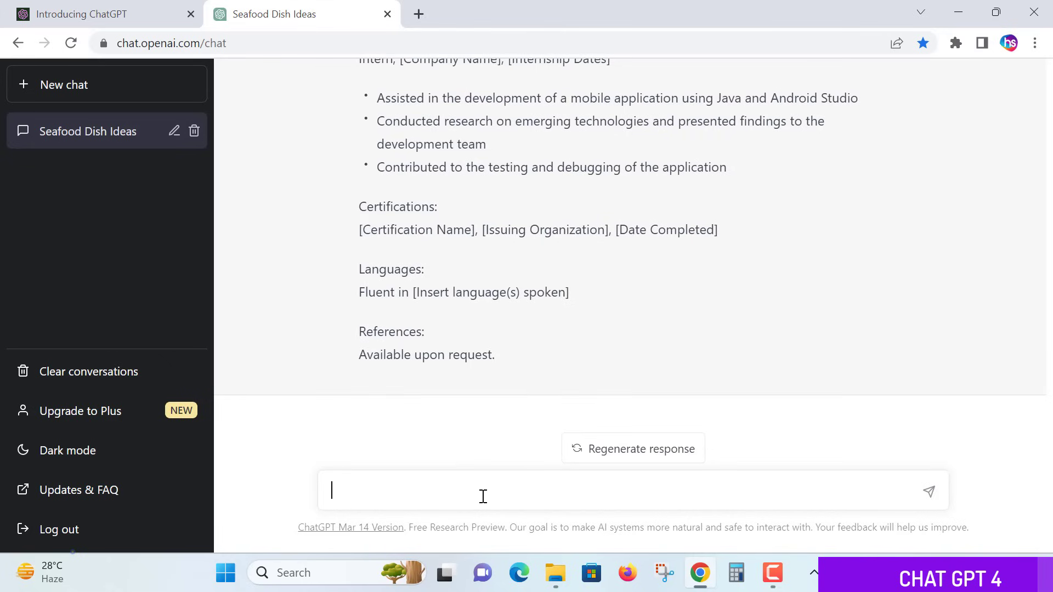
Step: Type the prompt 'write a article on diwali festival in 500 words'
type("wr")
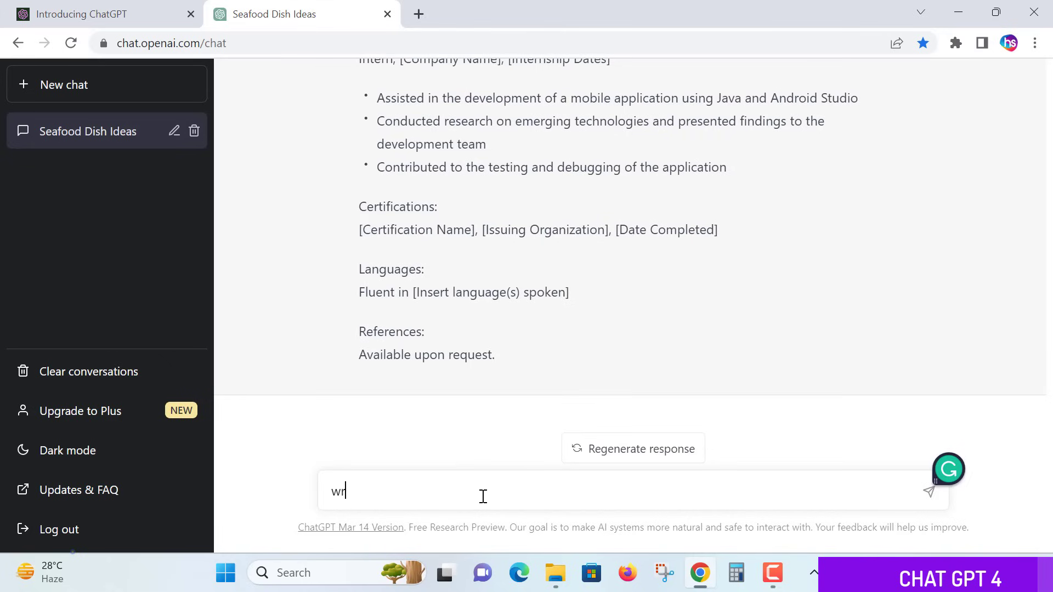
type("ite a")
type(" article ")
type("on di")
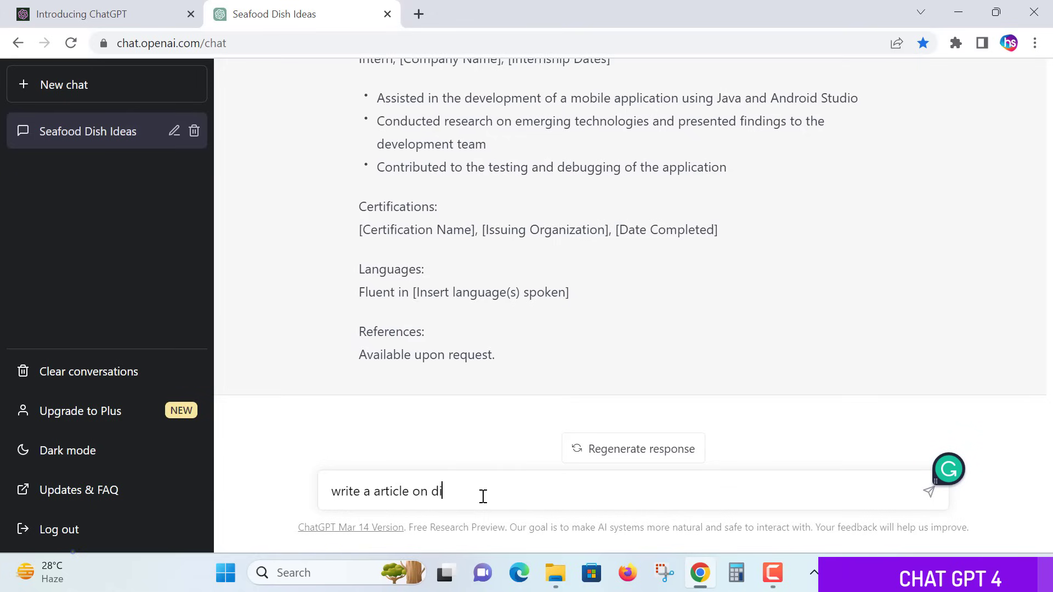
type("wali fes")
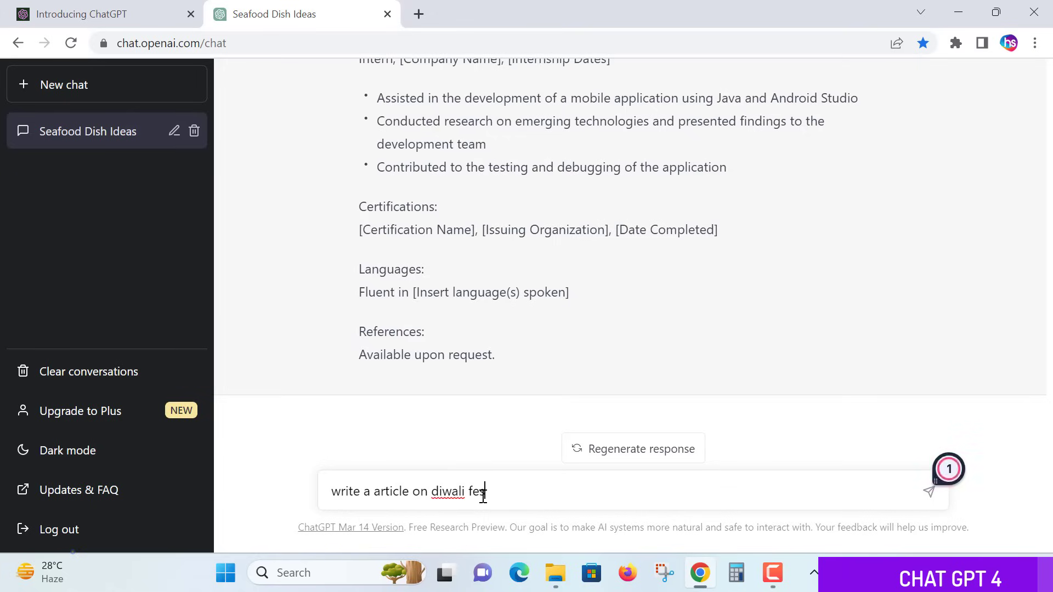
type("tival i")
type("n 500")
type(" words")
Step: Send the Diwali article request and let the reply generate
left_click(928, 491)
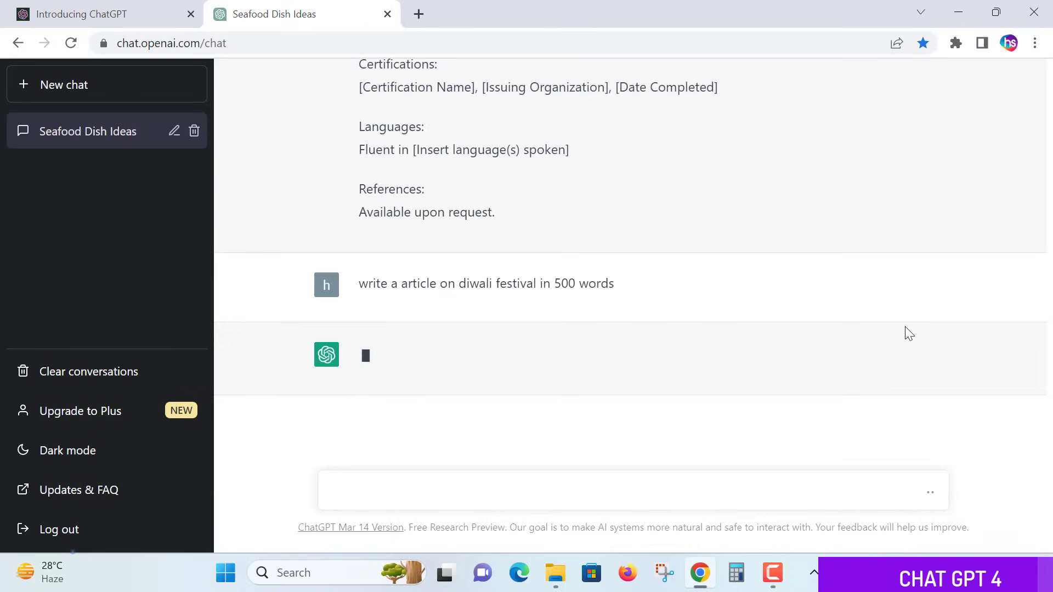